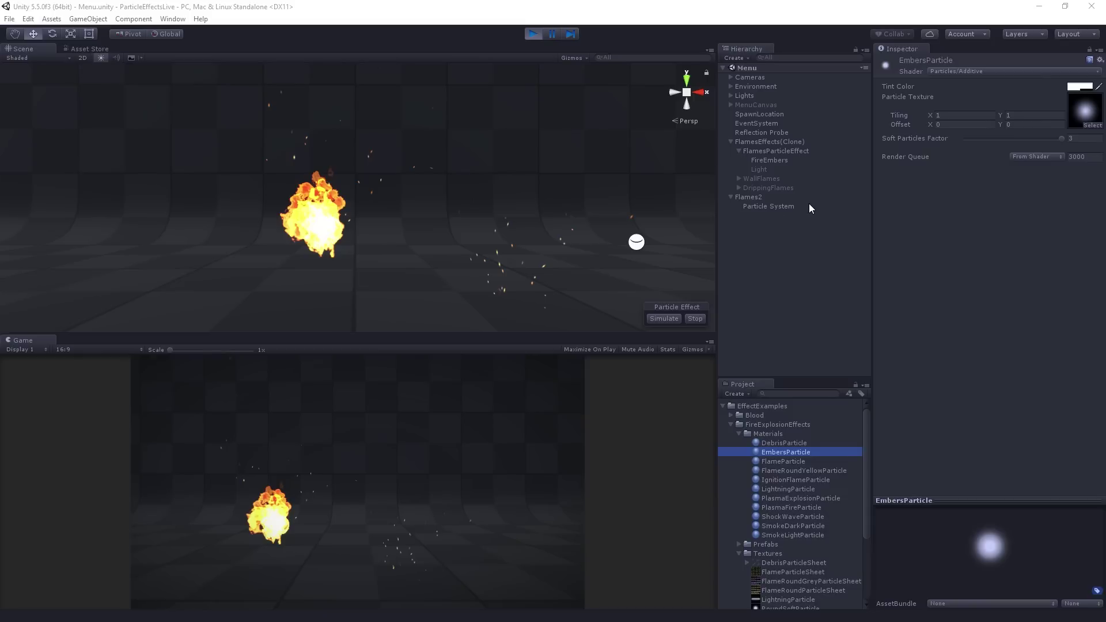
- Add a new particle system as a child of the Flames2 object
left_click(811, 325)
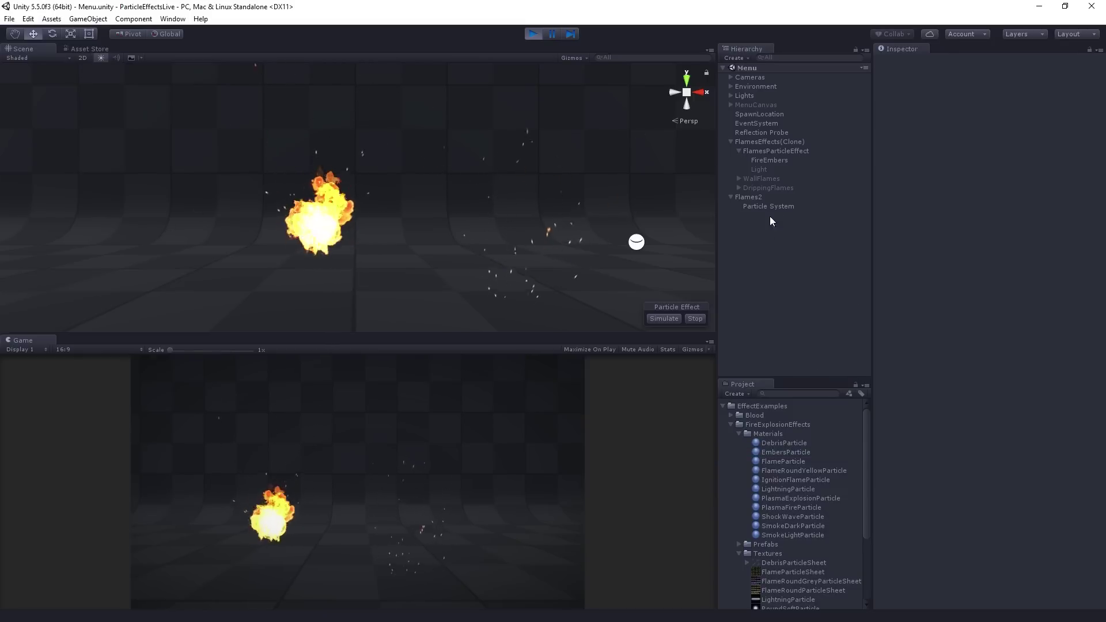
left_click(748, 197)
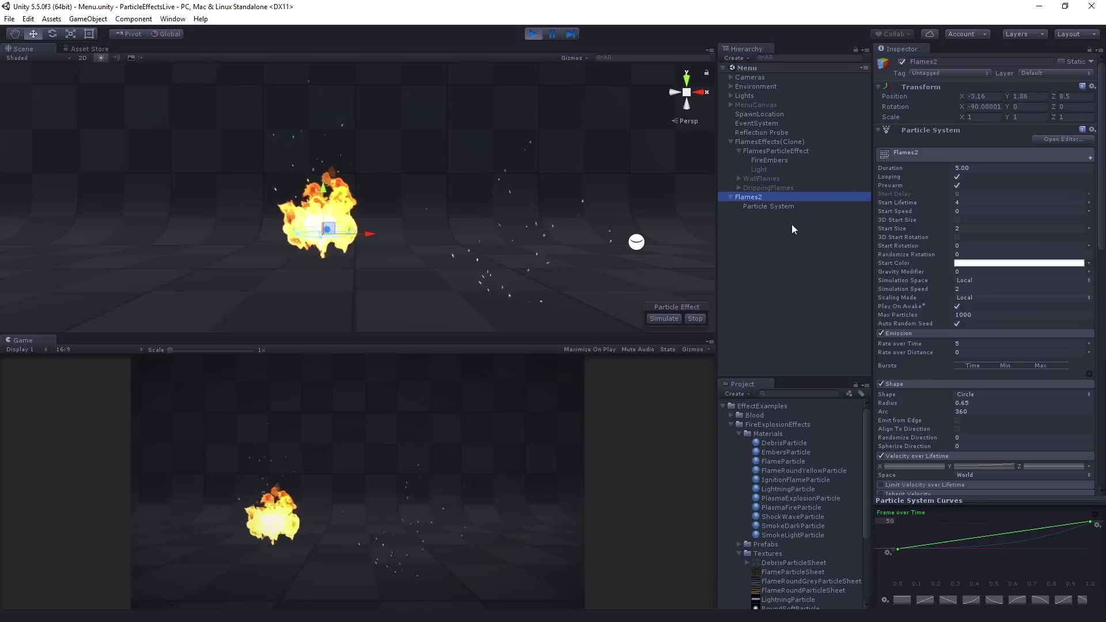
right_click(770, 197)
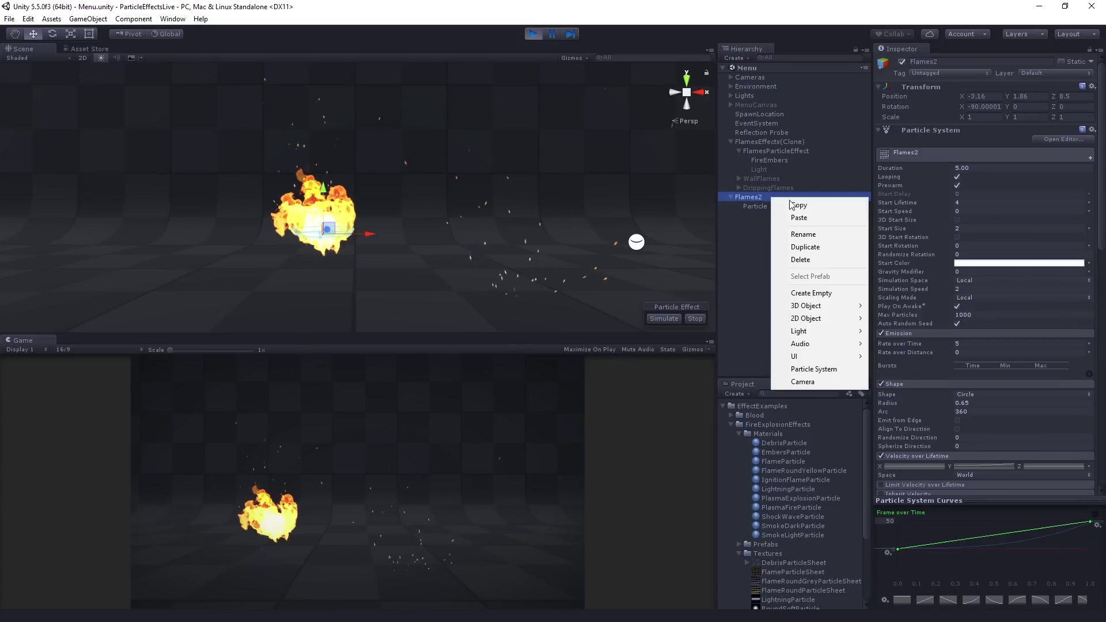
left_click(840, 369)
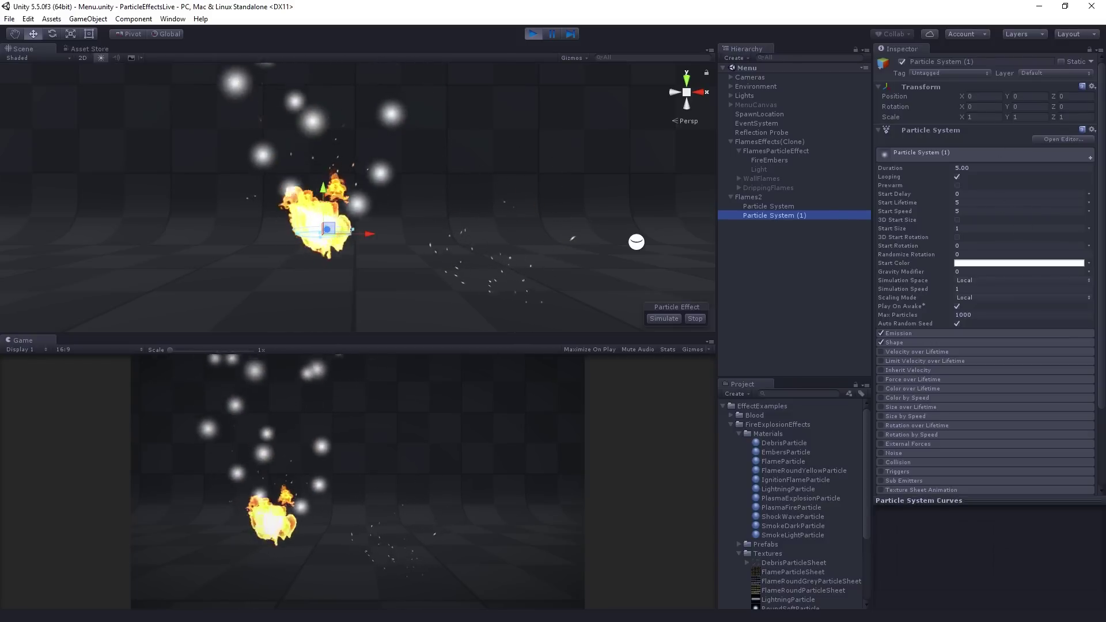
- Examine the settings of the reference Light particle system under FlamesParticleEffect
key("alt+Tab")
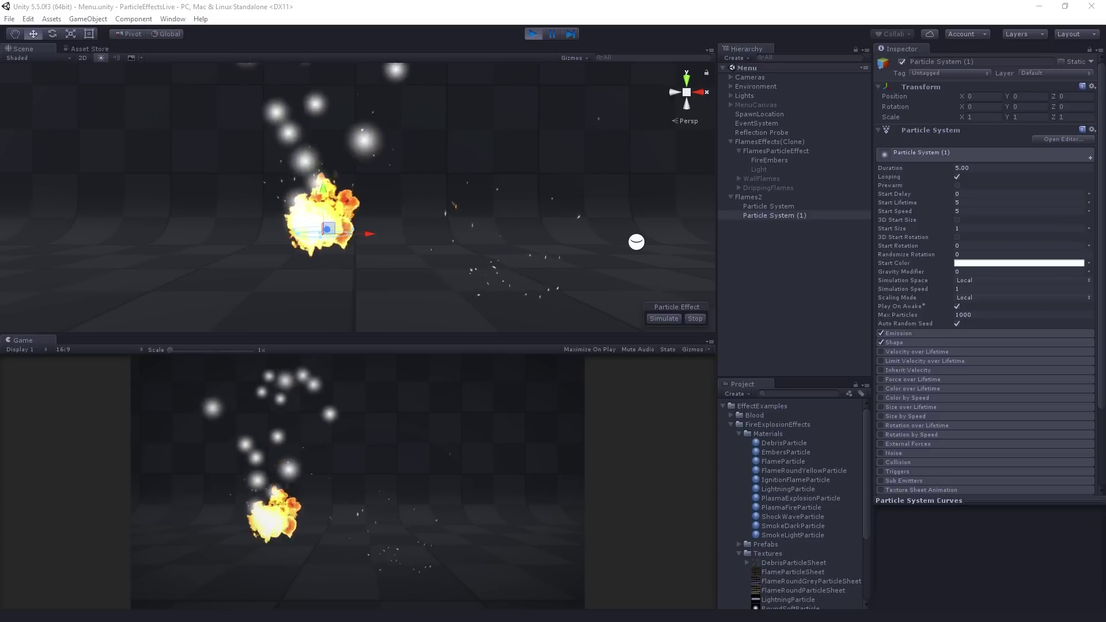
left_click(780, 168)
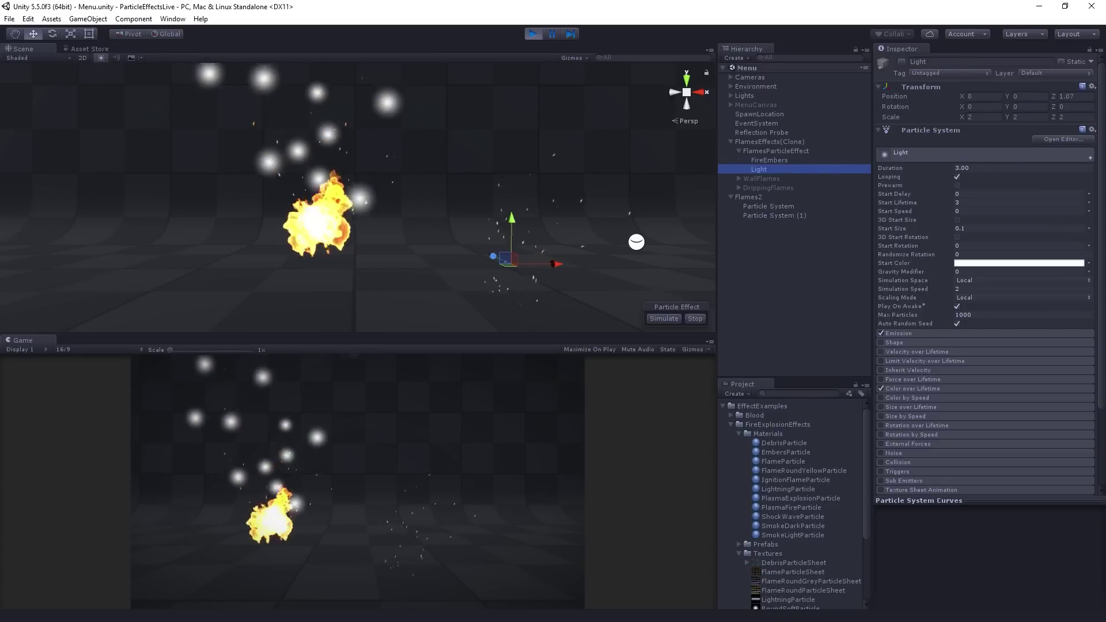
key("alt+Tab")
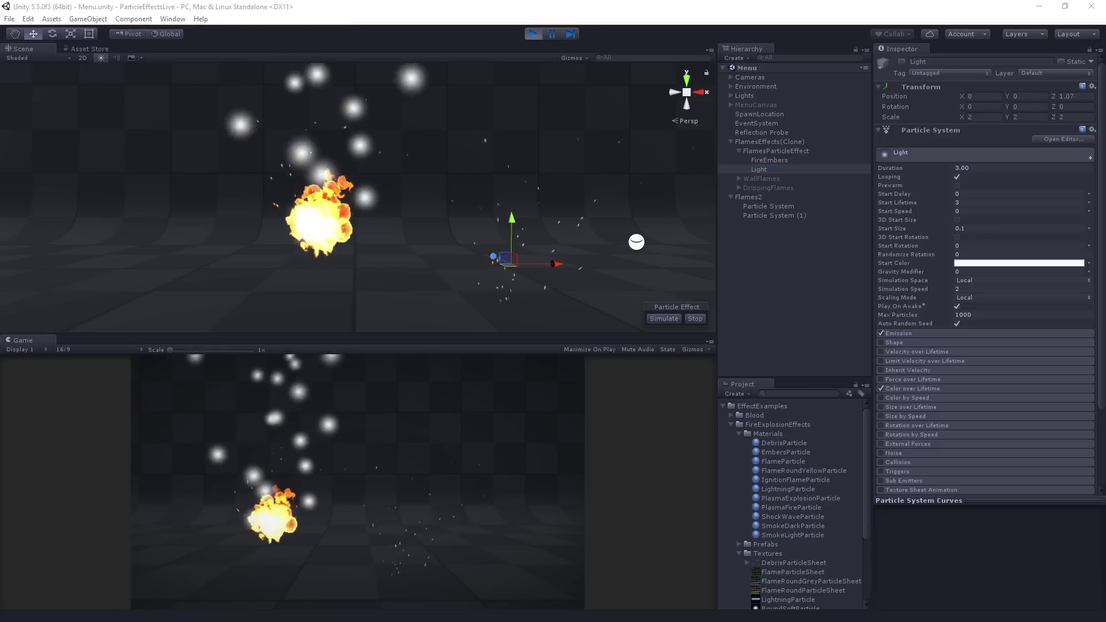
- Rename the two child particle systems of Flames2 as Embers and Light
left_click(776, 216)
left_click(785, 206)
key("F2")
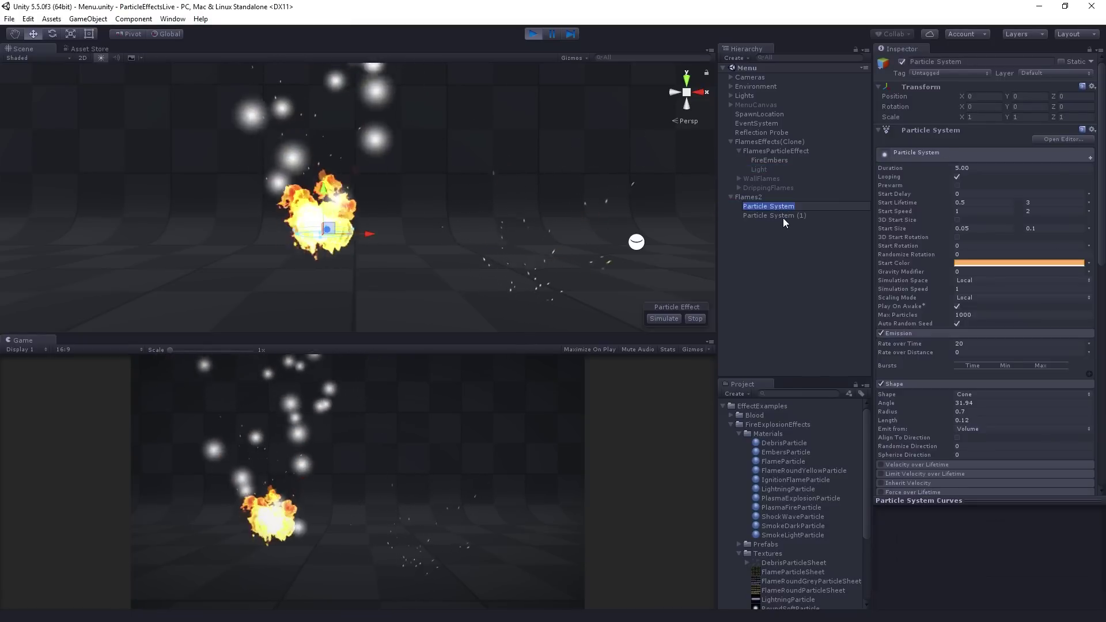
type("Embers")
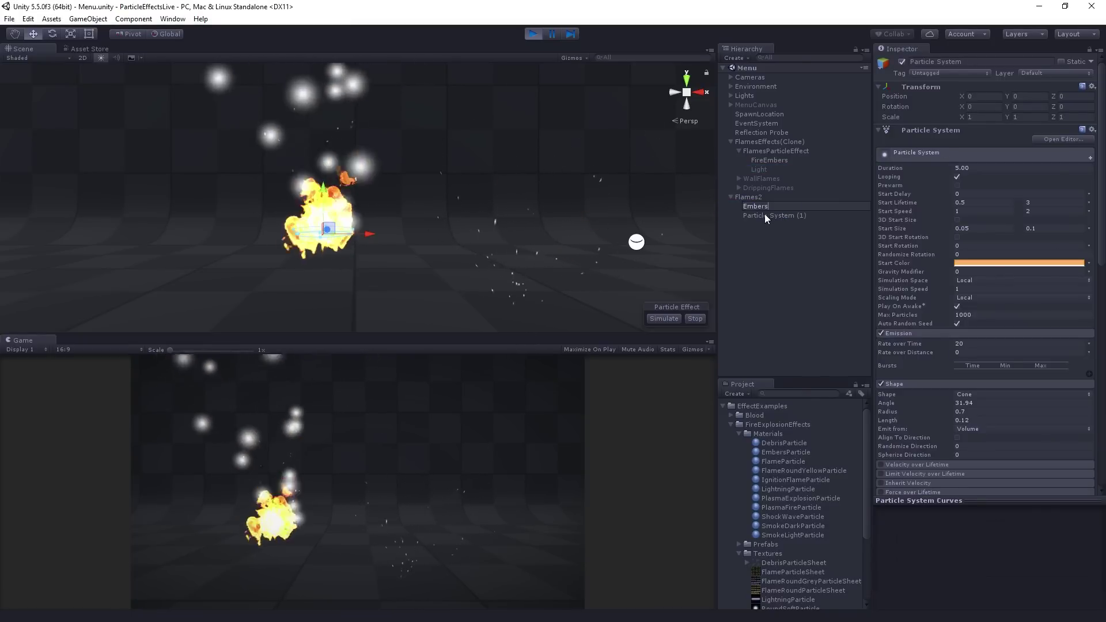
left_click(765, 215)
key("F2")
type("Light")
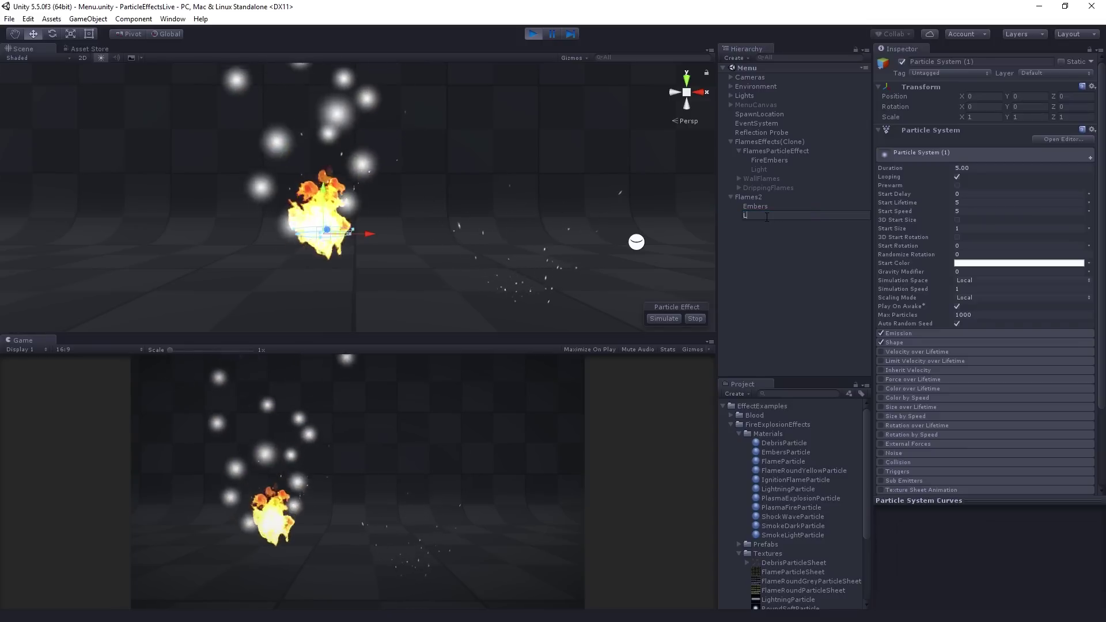
key("Return")
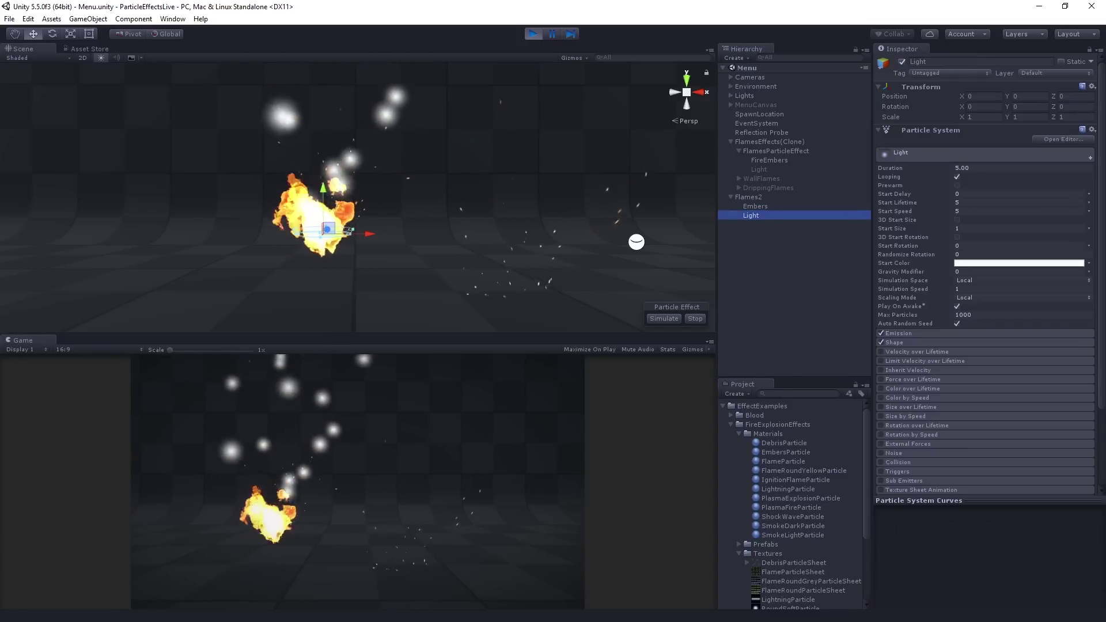
- Set the Light particle system's duration to 3 and its start lifetime to 3
left_click(984, 168)
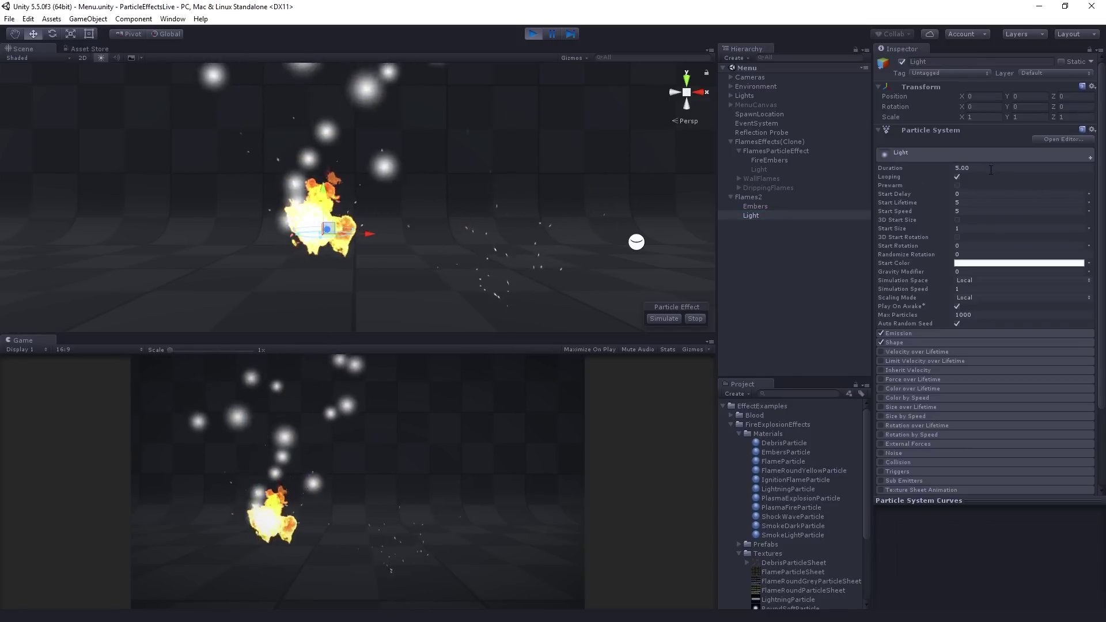
type("3")
key("Return")
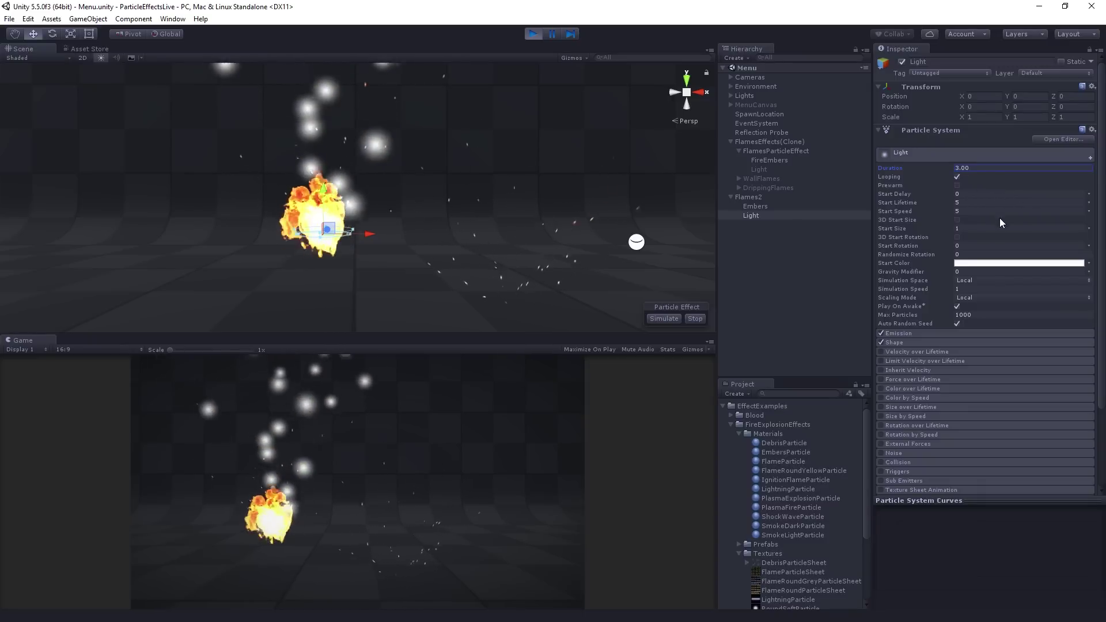
left_click(984, 202)
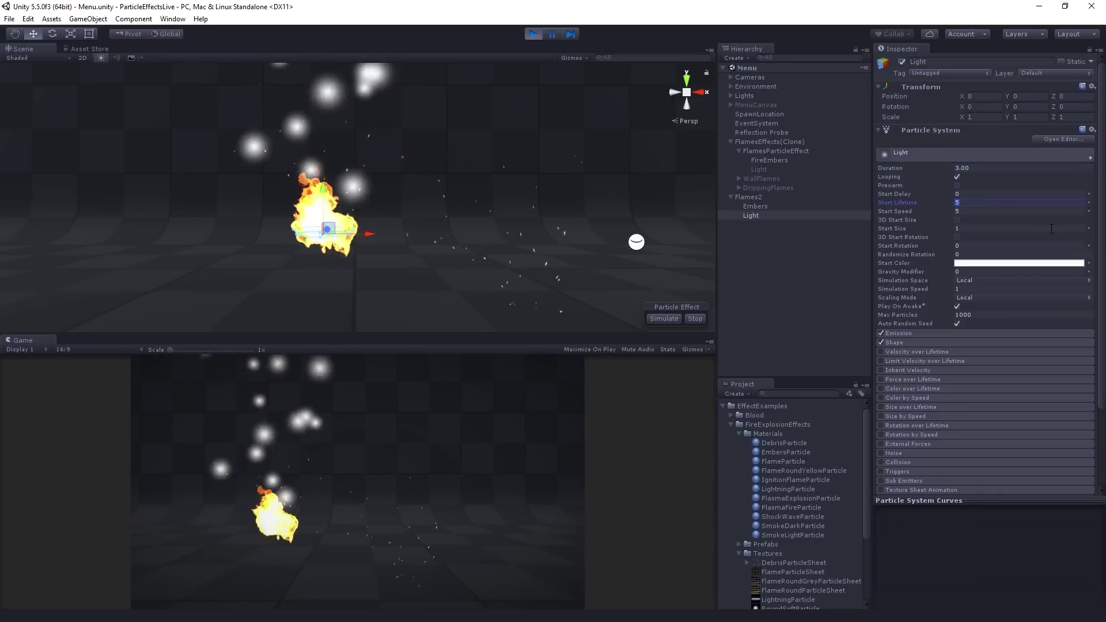
type("3")
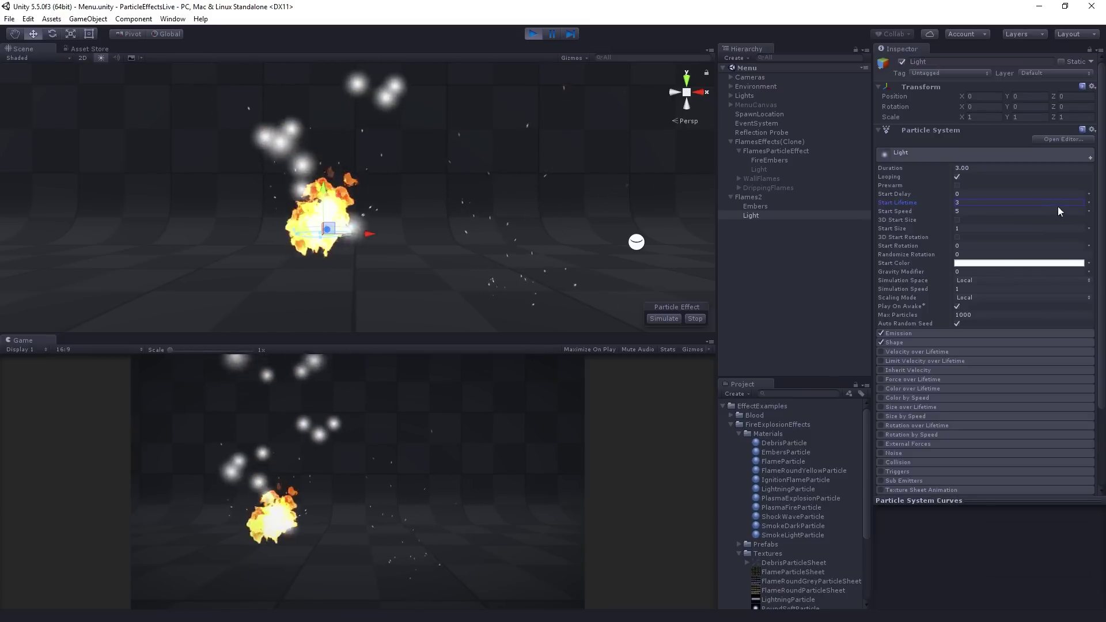
- Disable the Emission module of the Flames2 particle system
left_click(790, 206)
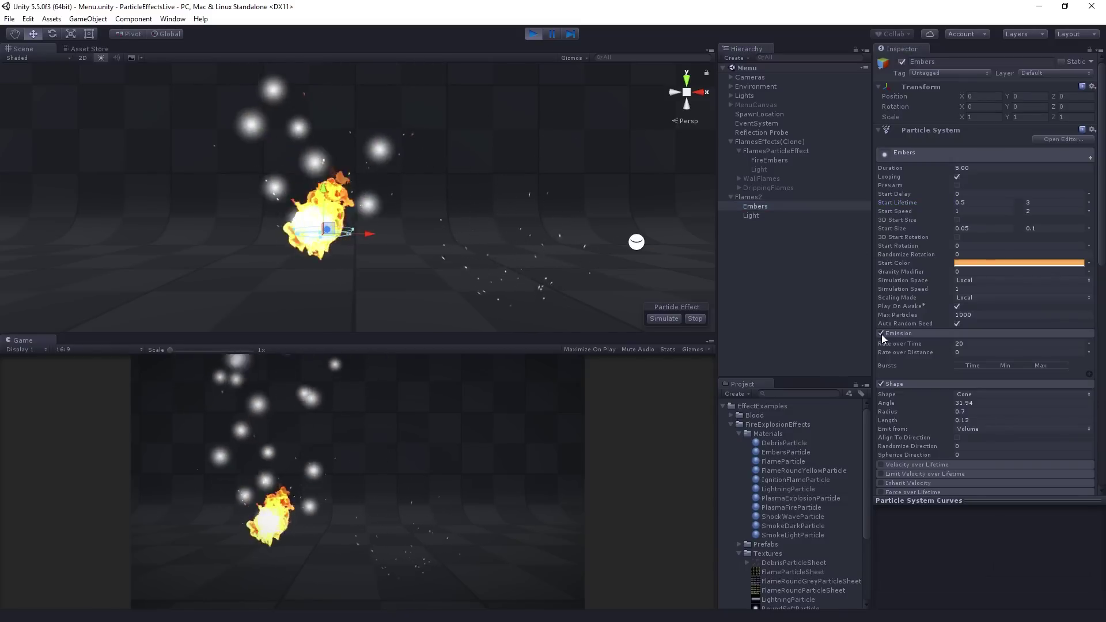
left_click(768, 198)
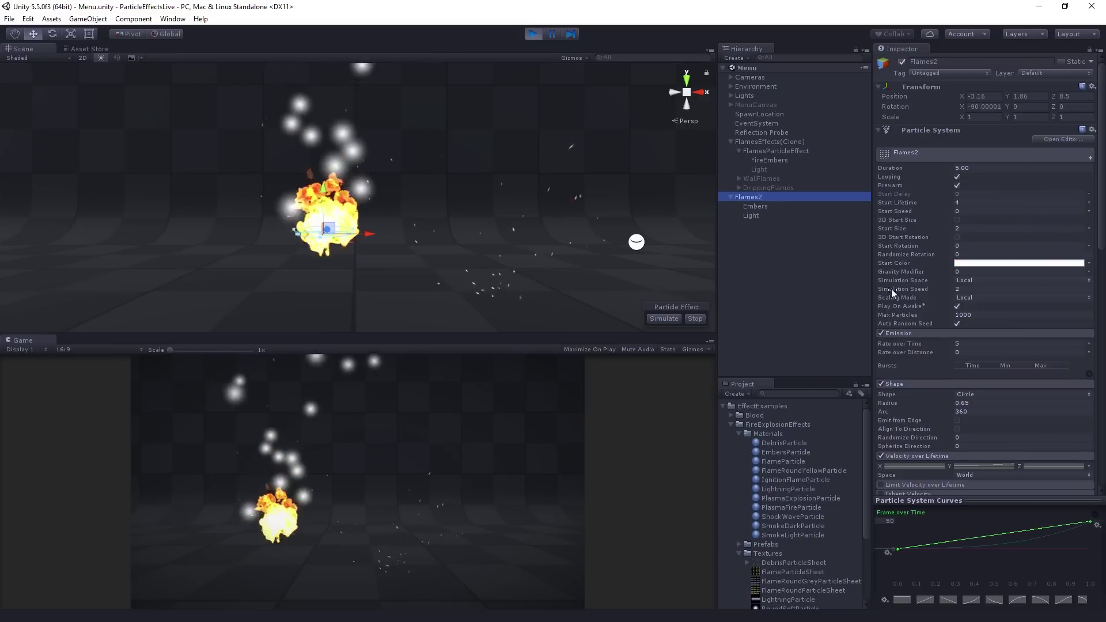
left_click(880, 333)
- Set the start speed of the Light child of Flames2 to 0 and its start size to 0.1
left_click(776, 213)
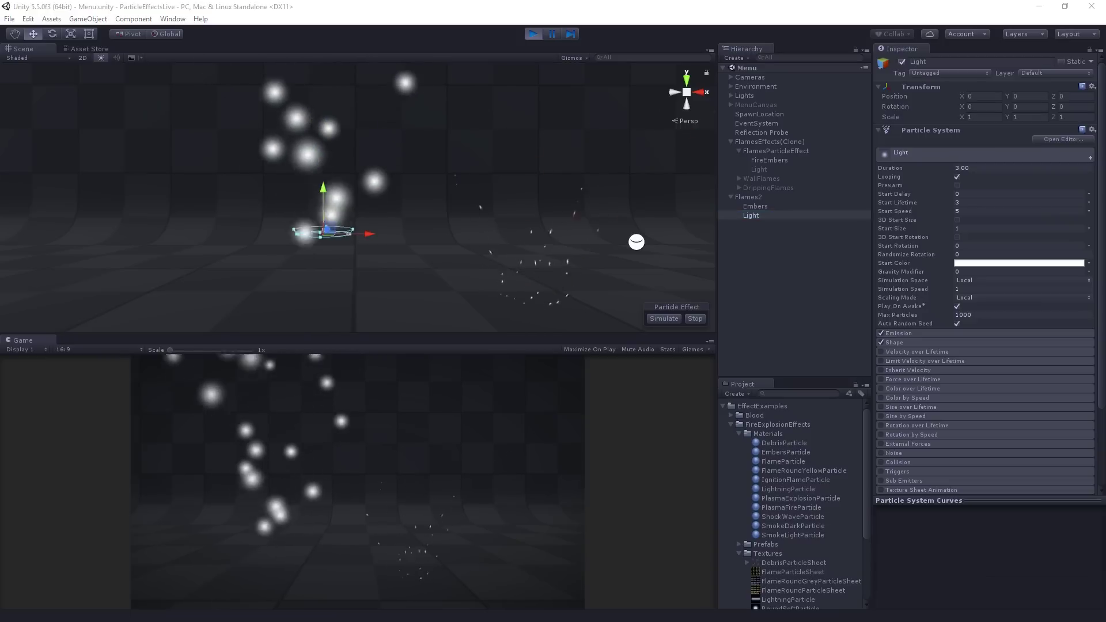
left_click(976, 221)
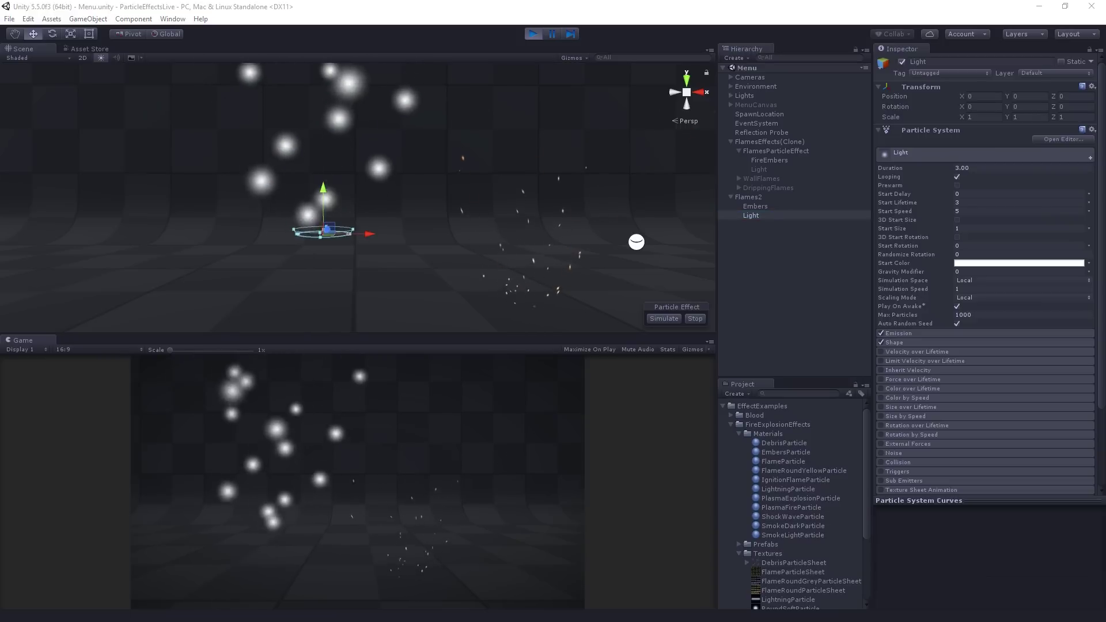
left_click(979, 209)
type("0")
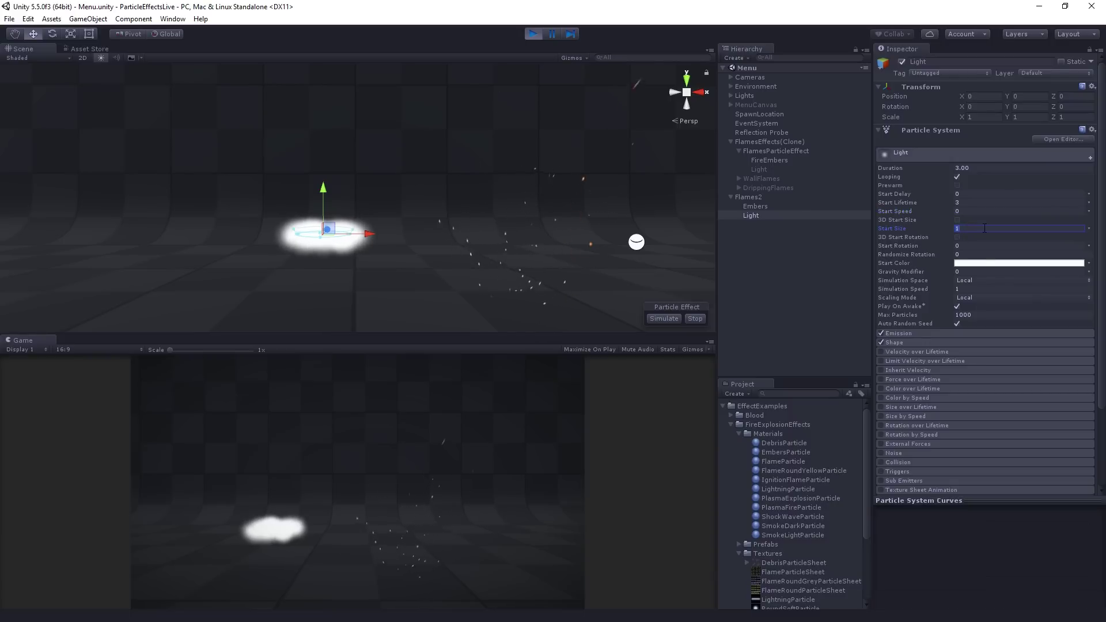
left_click(984, 228)
type(".1")
key("Return")
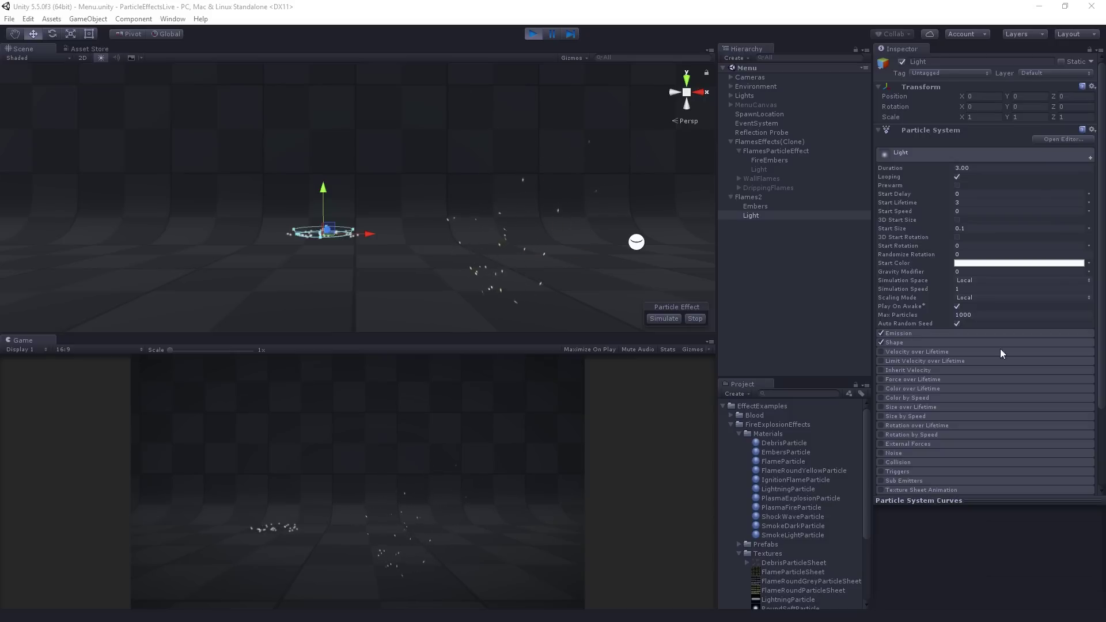
- Set the Light system's emission rate over time to 0 and add a burst entry
left_click(980, 334)
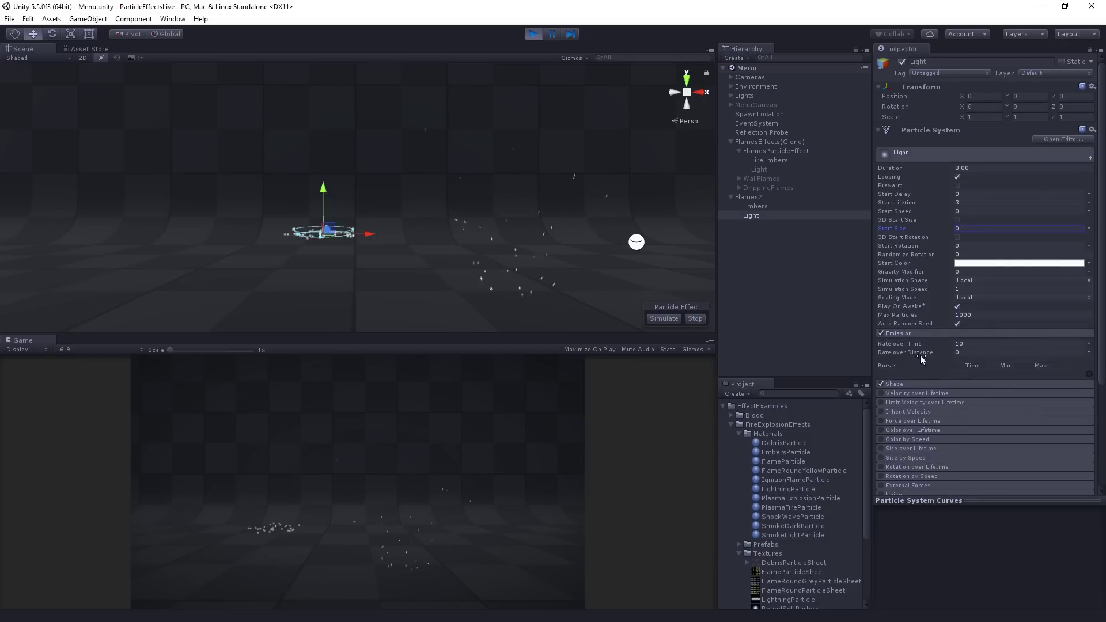
left_click(988, 343)
type("0")
left_click(1089, 374)
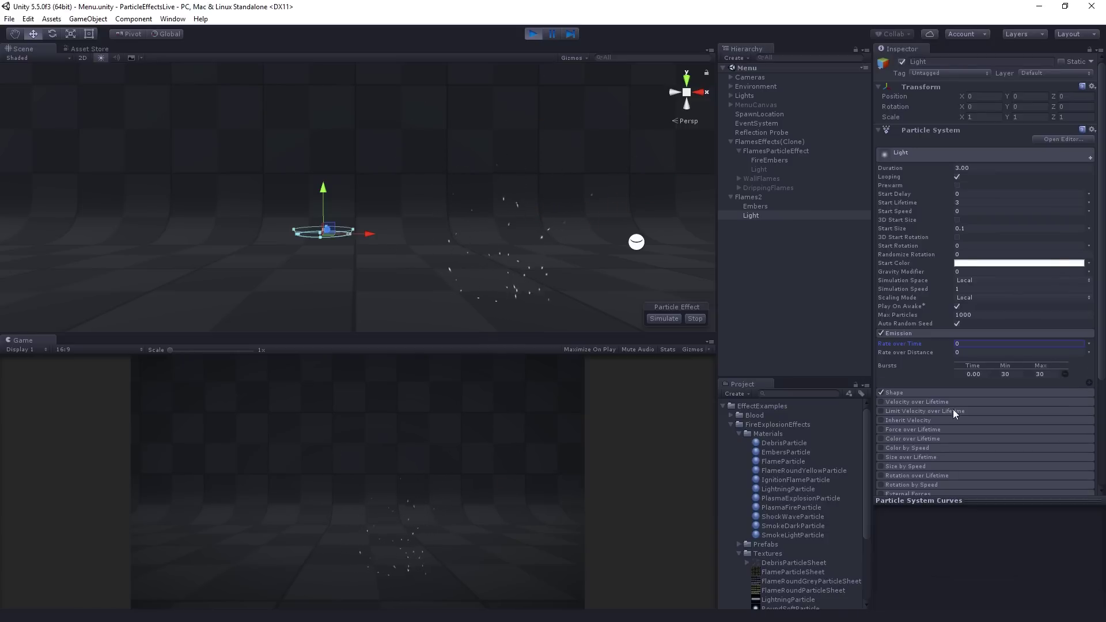
- Set the emission burst's minimum and maximum to 1 particle each and disable the Shape module
left_click(978, 375)
left_click(957, 176)
left_click(1014, 378)
type("1")
left_click(1039, 373)
type("1")
scroll(341, 230, "up", 3)
left_click_drag(351, 258, 344, 321, "alt")
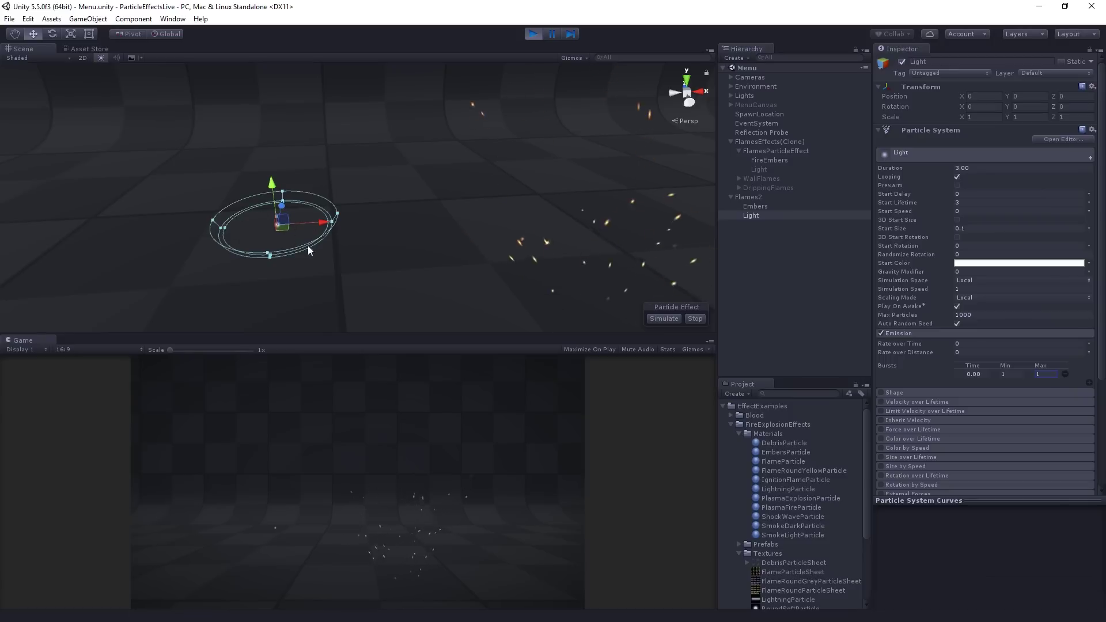
left_click_drag(270, 233, 225, 205, "alt")
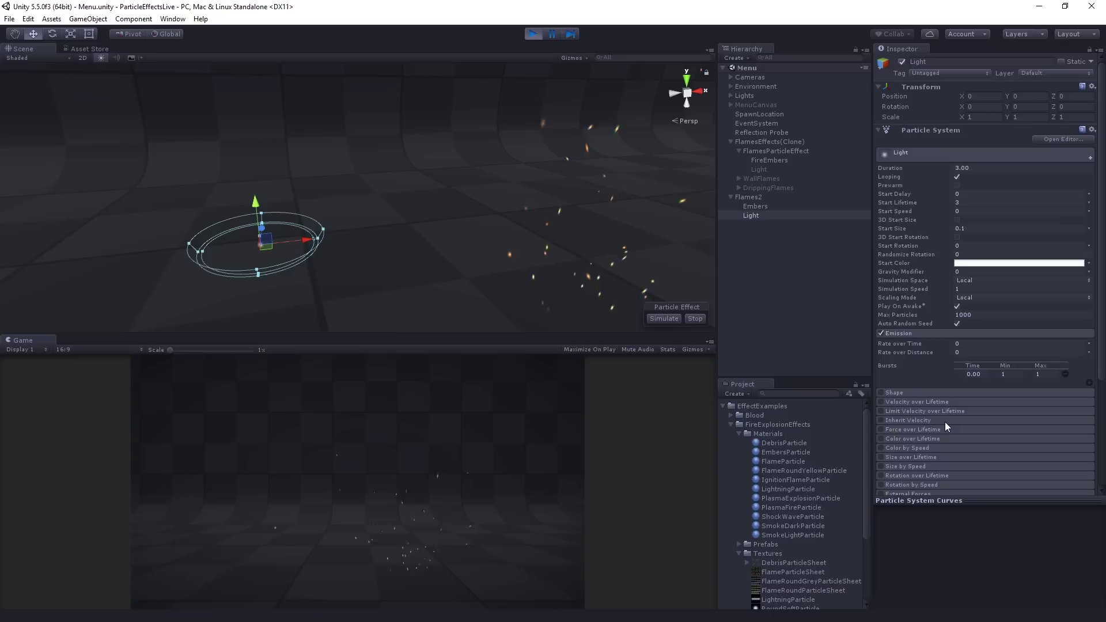
- Enable Color over Lifetime on the Light system and apply the golden-yellow gradient preset
scroll(939, 439, "down", 5)
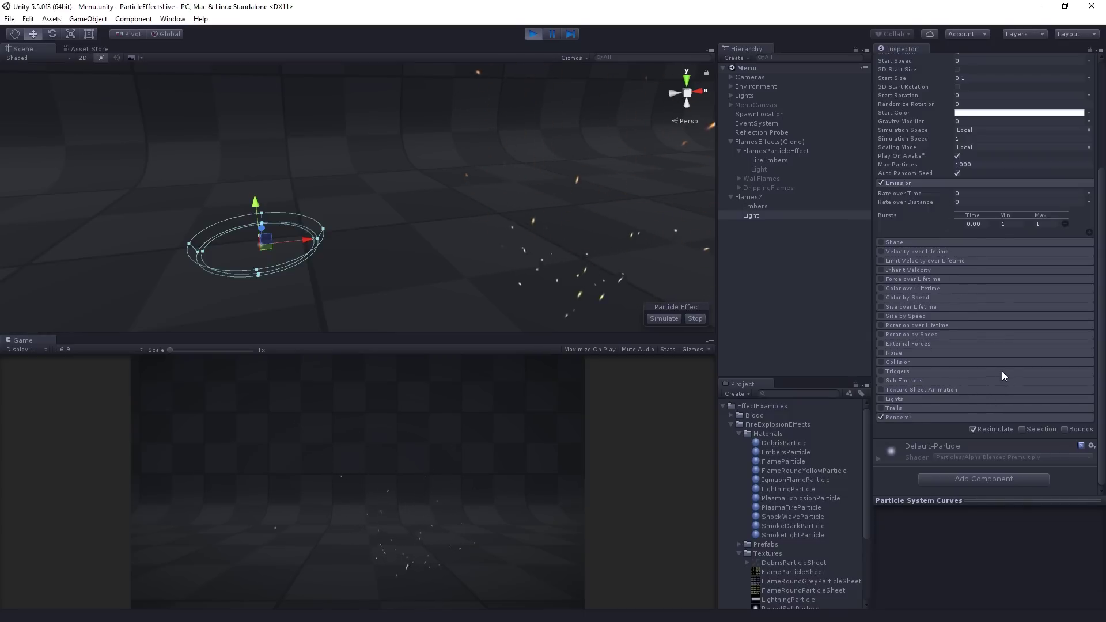
left_click(959, 288)
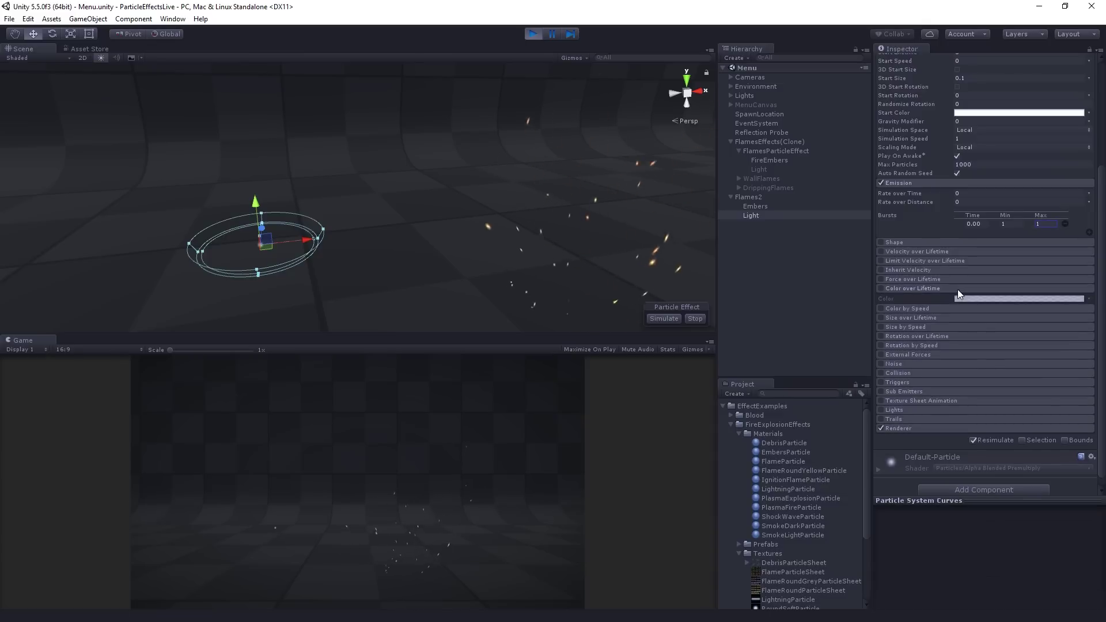
left_click(881, 289)
left_click(1001, 300)
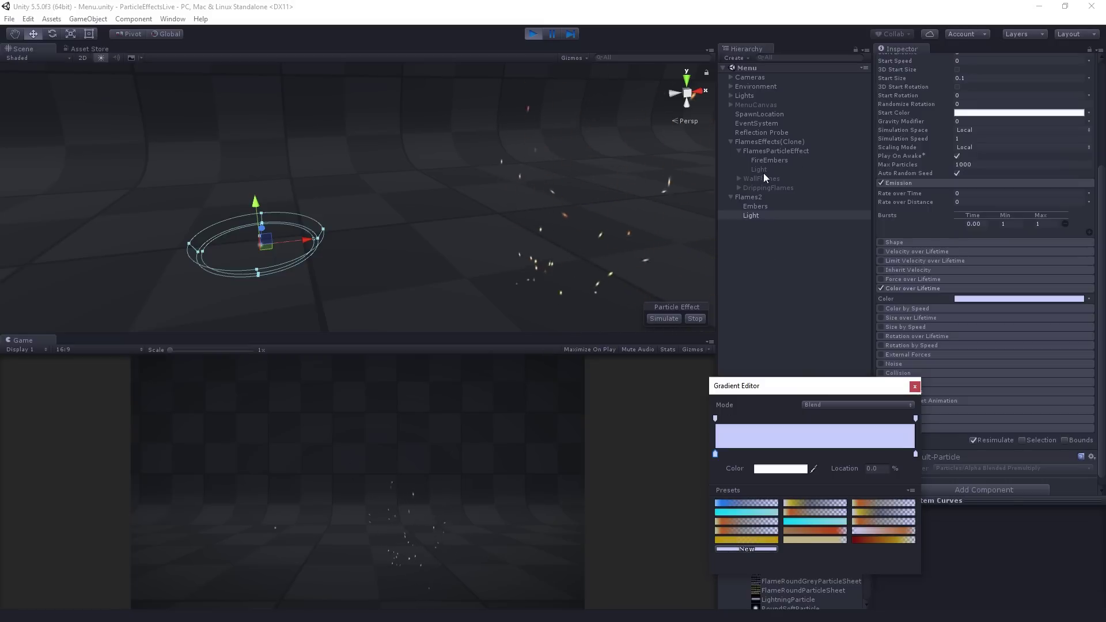
left_click(751, 540)
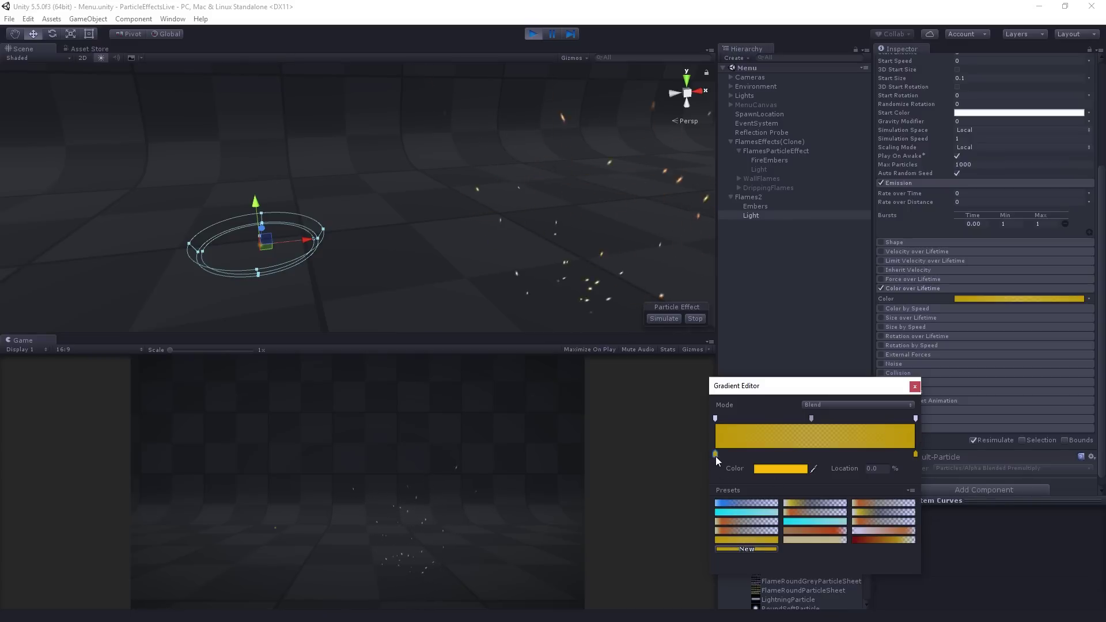
- Inspect the colour and alpha keys of the golden-yellow gradient, including the middle alpha key, and close the gradient editor
left_click(915, 454)
left_click(811, 419)
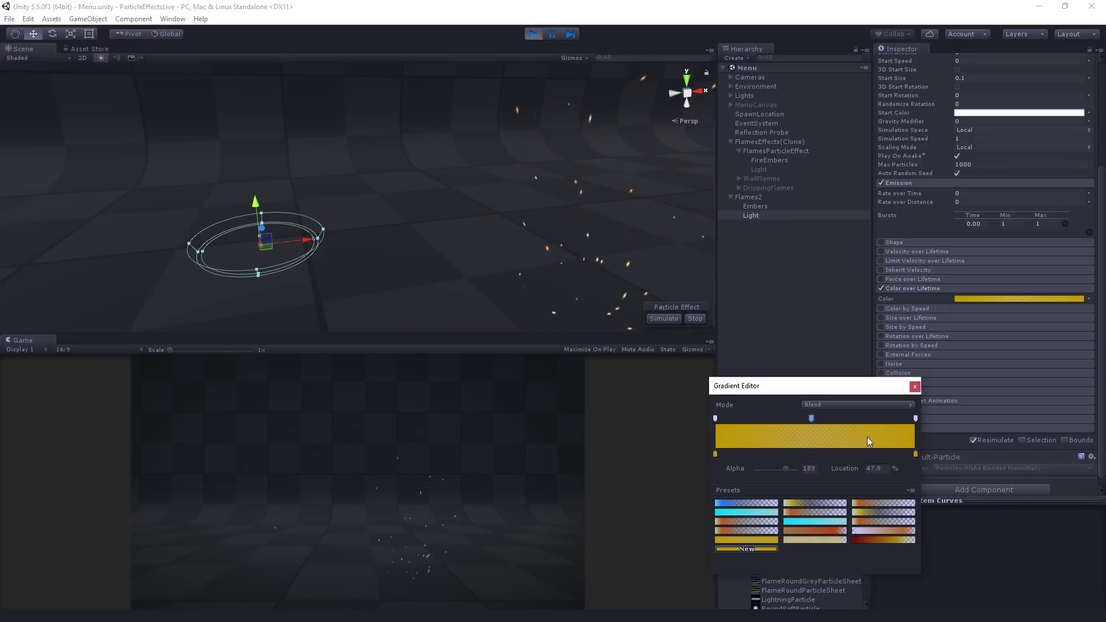
left_click(715, 419)
left_click(915, 418)
left_click(811, 419)
left_click(914, 387)
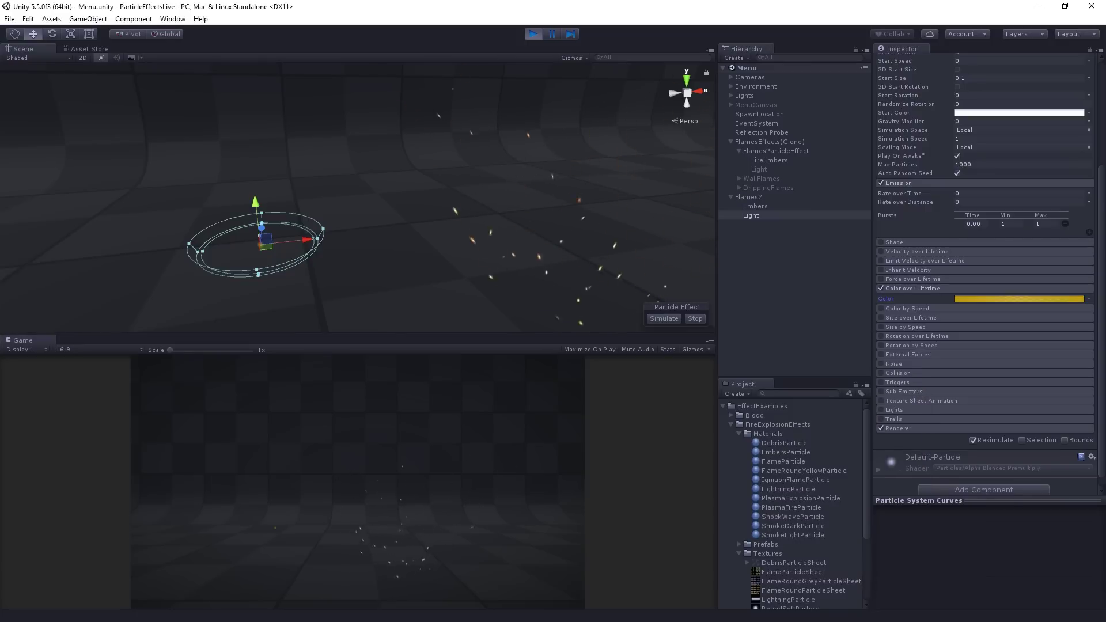
- Enable the Lights module on the Light particle system and collapse the Materials folder of FireExplosionEffects
scroll(1001, 328, "down", 1)
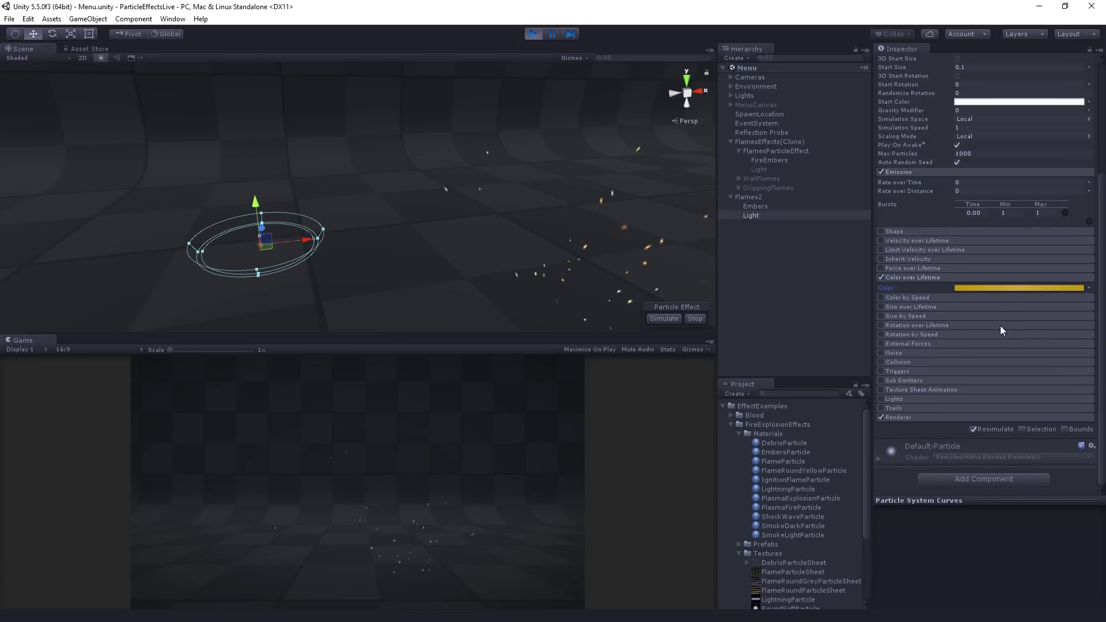
left_click(919, 400)
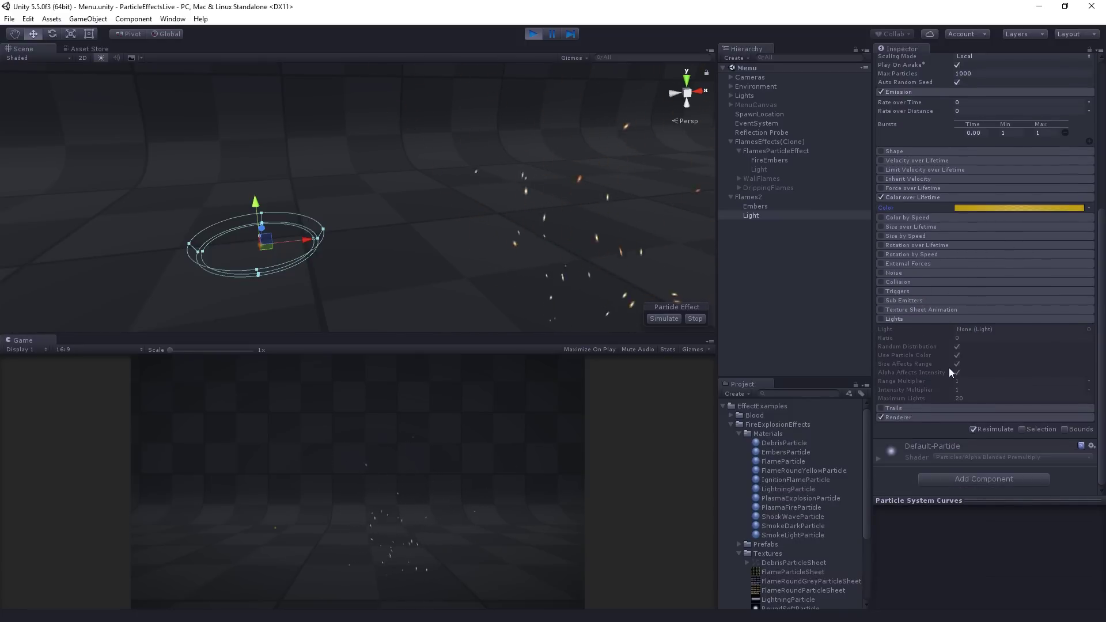
left_click(880, 319)
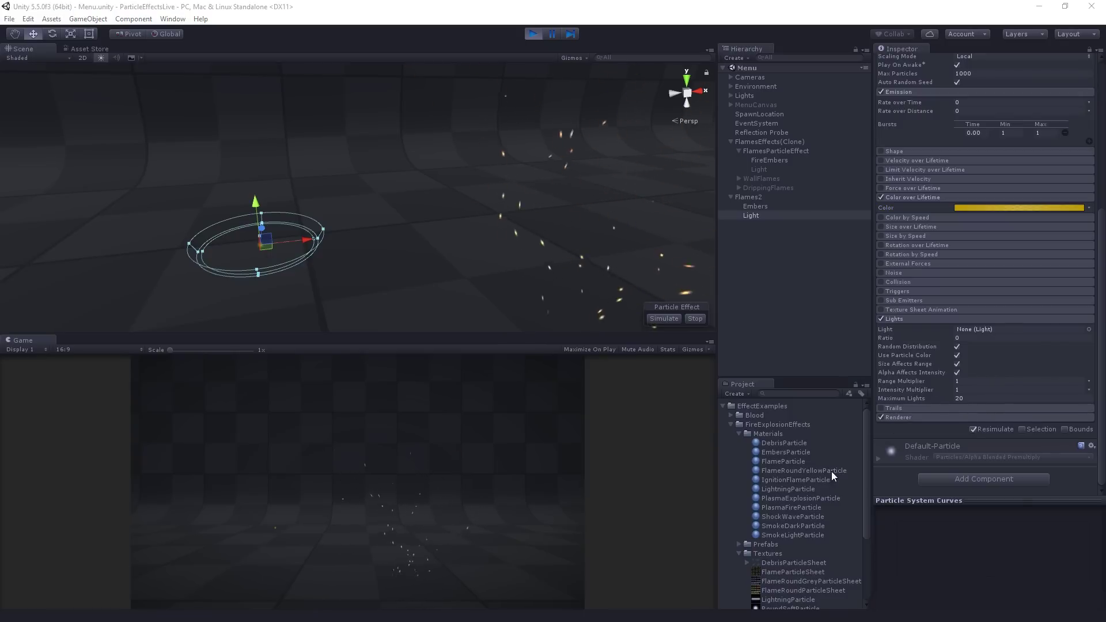
left_click(737, 433)
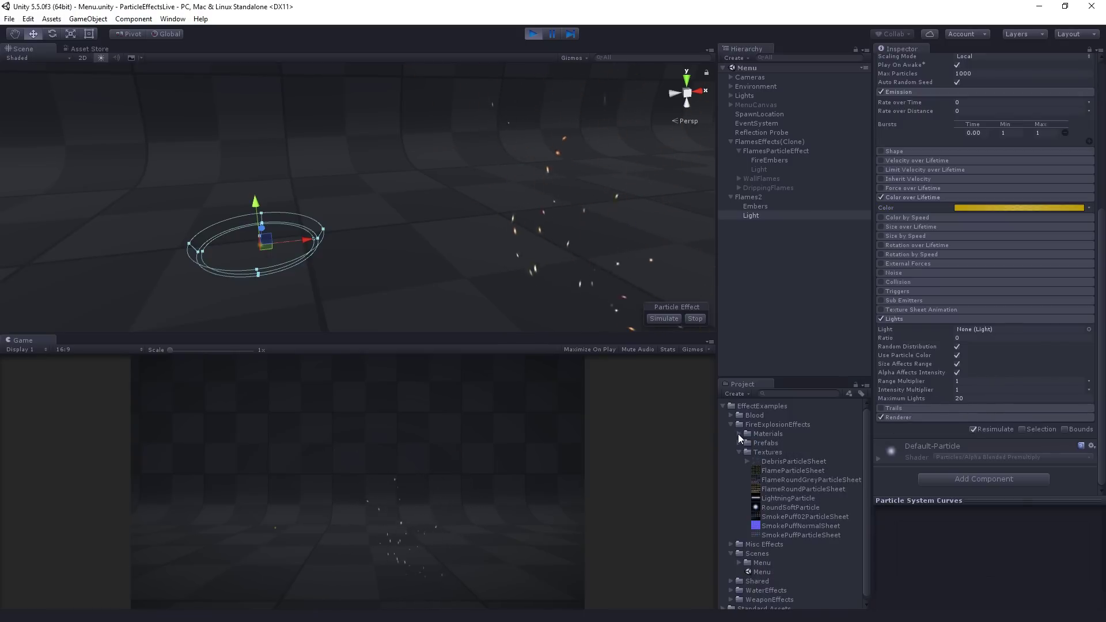
- Find the ParticlesLight prefab in EffectExamples/Shared/Prefabs and examine its Light component settings, including the range
left_click(732, 424)
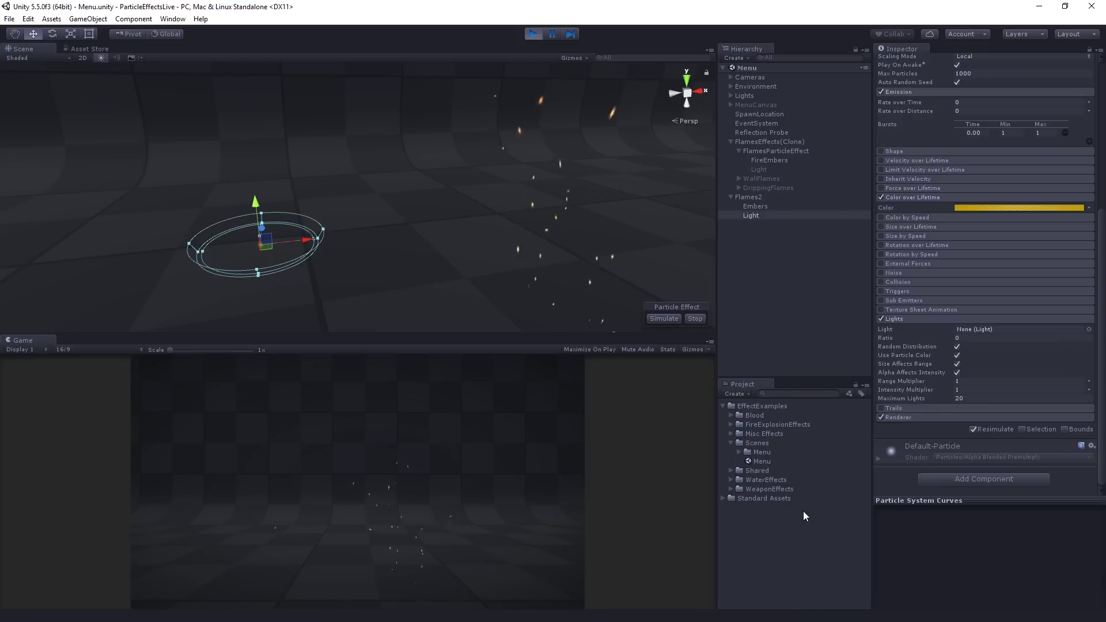
left_click(730, 471)
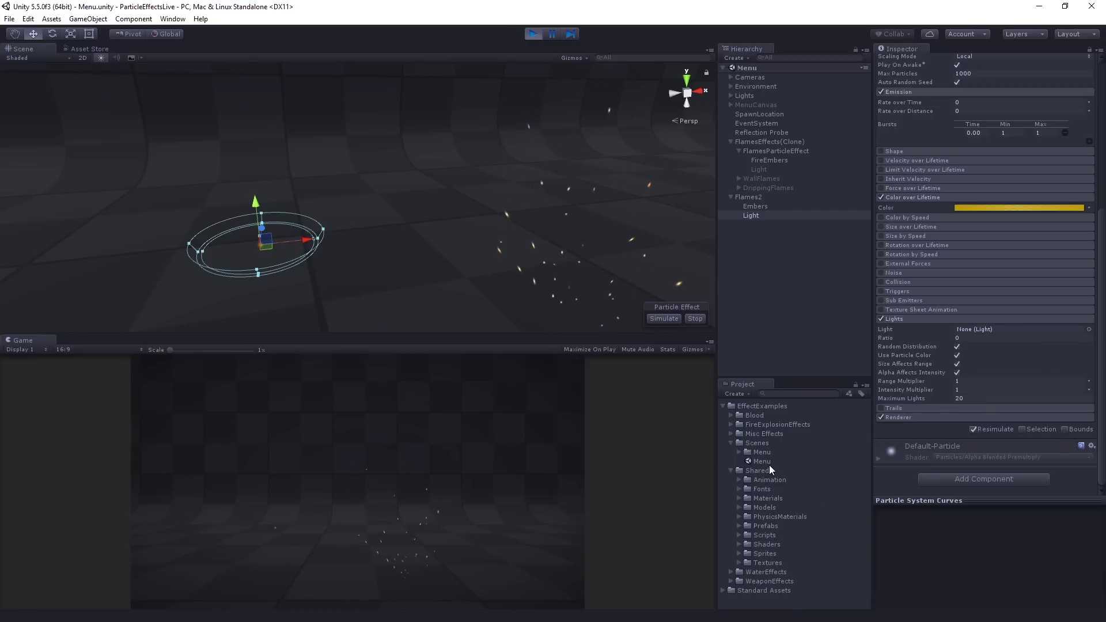
left_click(737, 521)
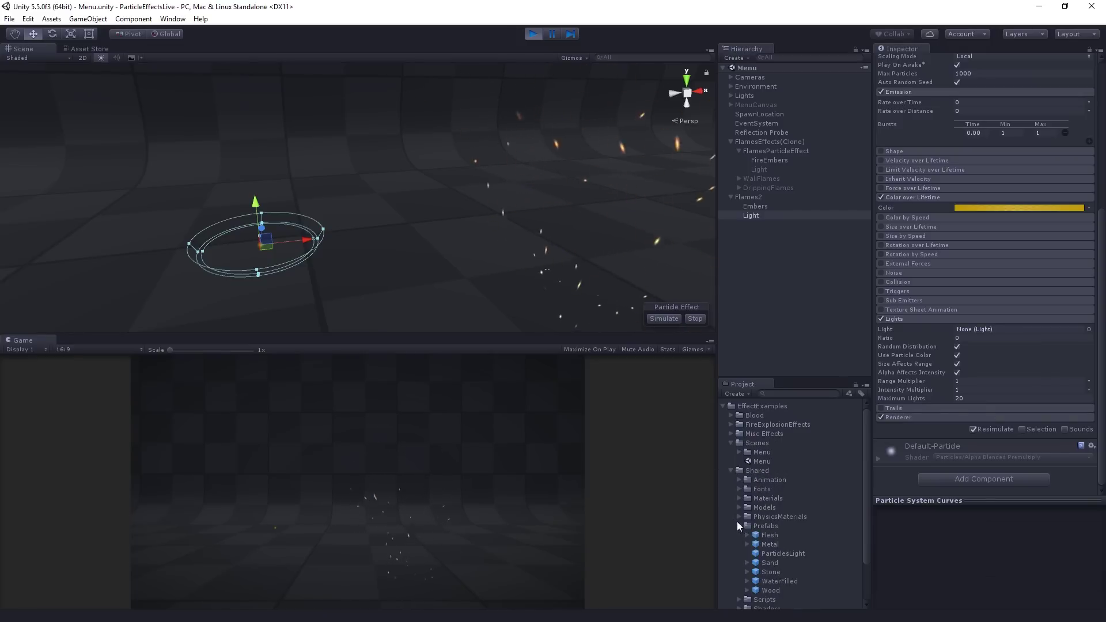
scroll(738, 521, "down", 2)
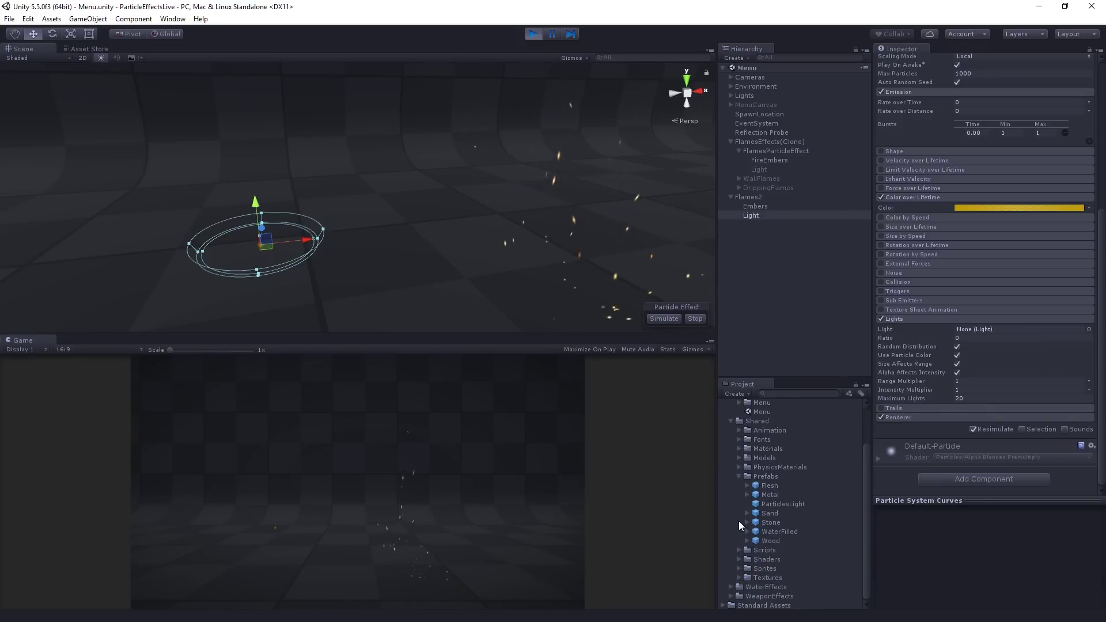
left_click(783, 505)
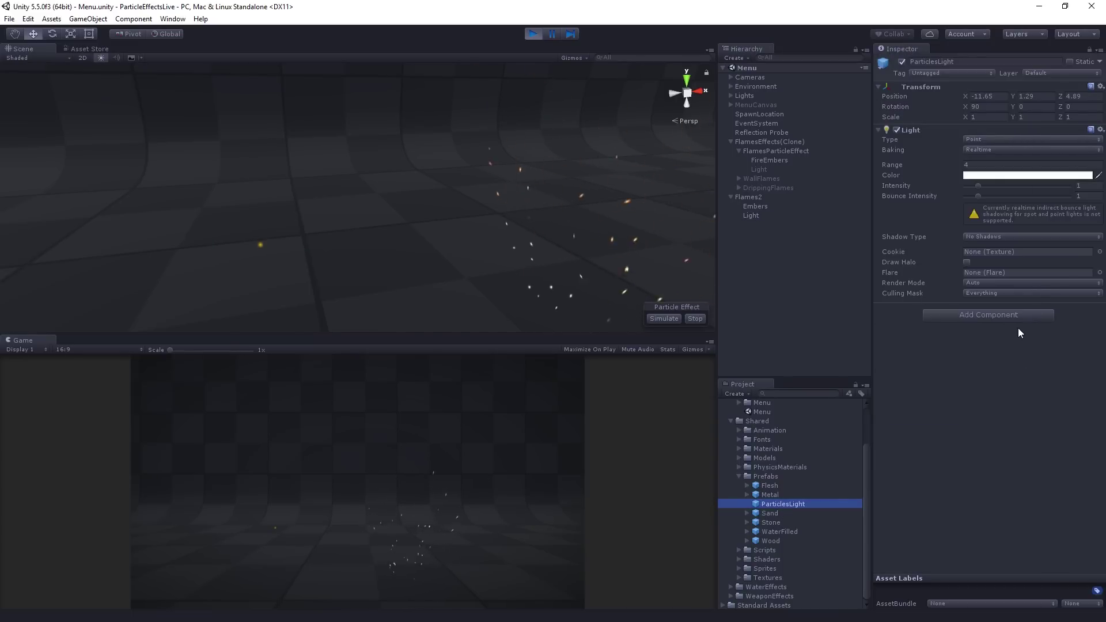
left_click(993, 166)
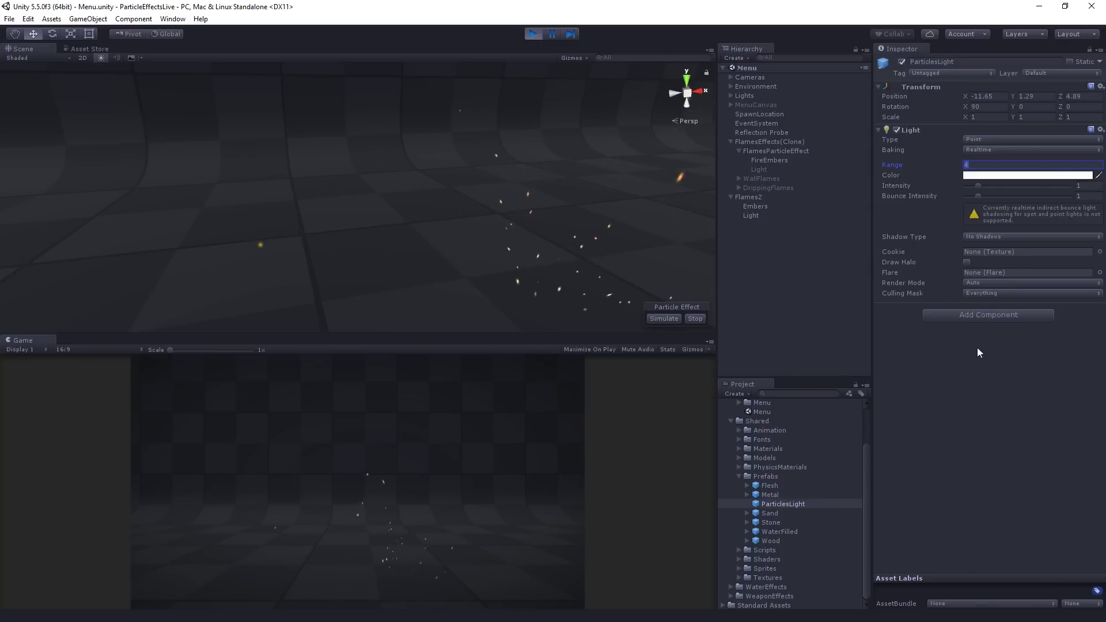
left_click(962, 396)
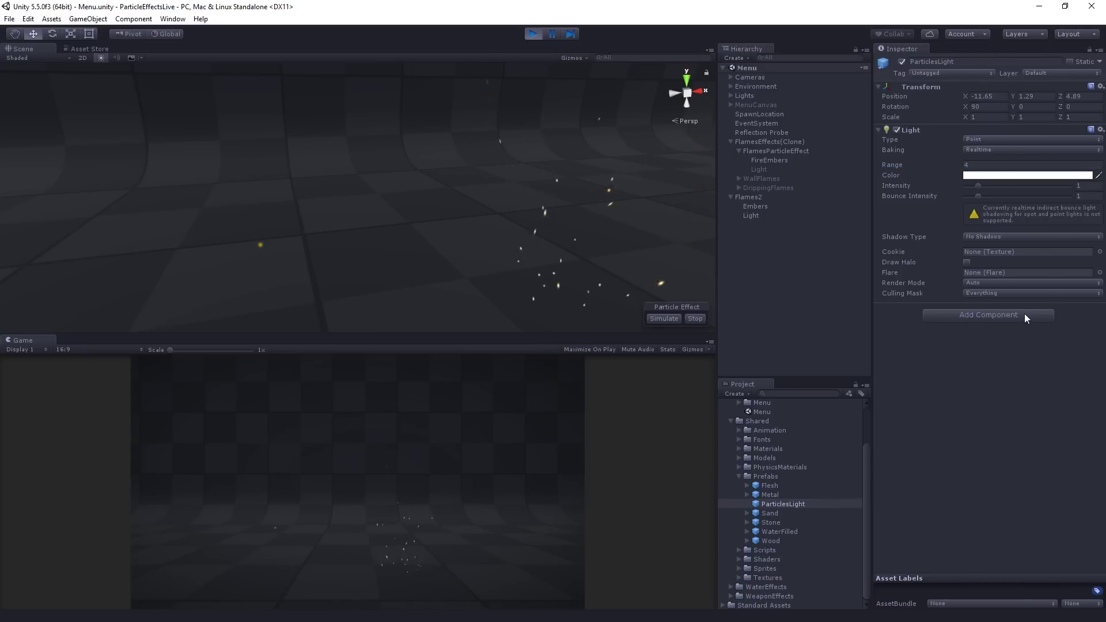
- Assign the ParticlesLight prefab to the Lights module of Flames2's Light system and set the ratio to 1
left_click(754, 216)
scroll(944, 477, "down", 5)
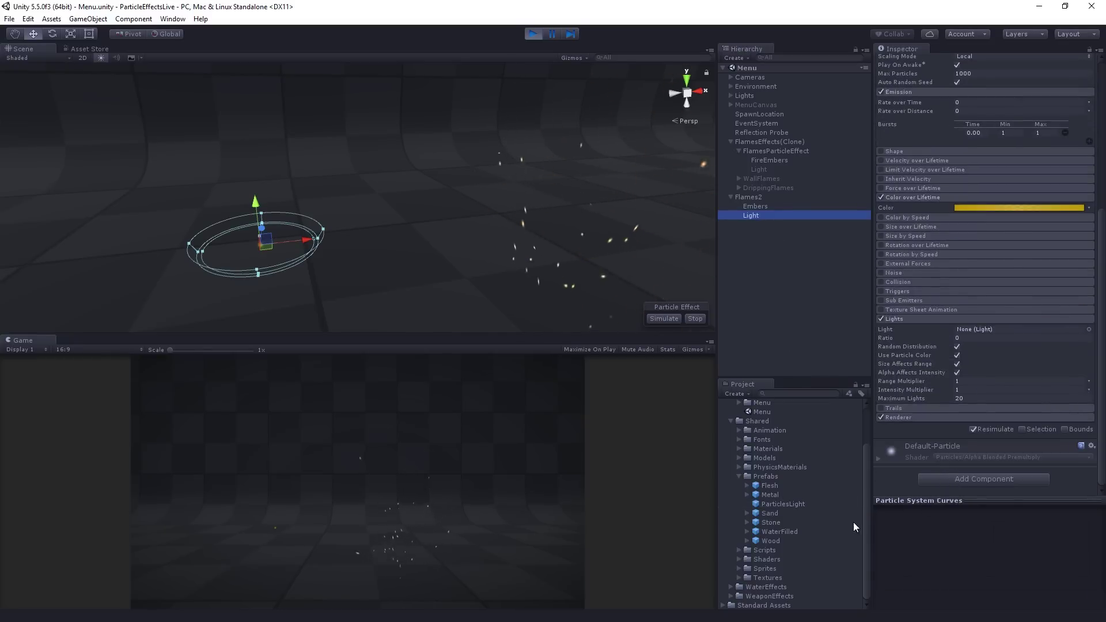
left_click_drag(778, 504, 1003, 327)
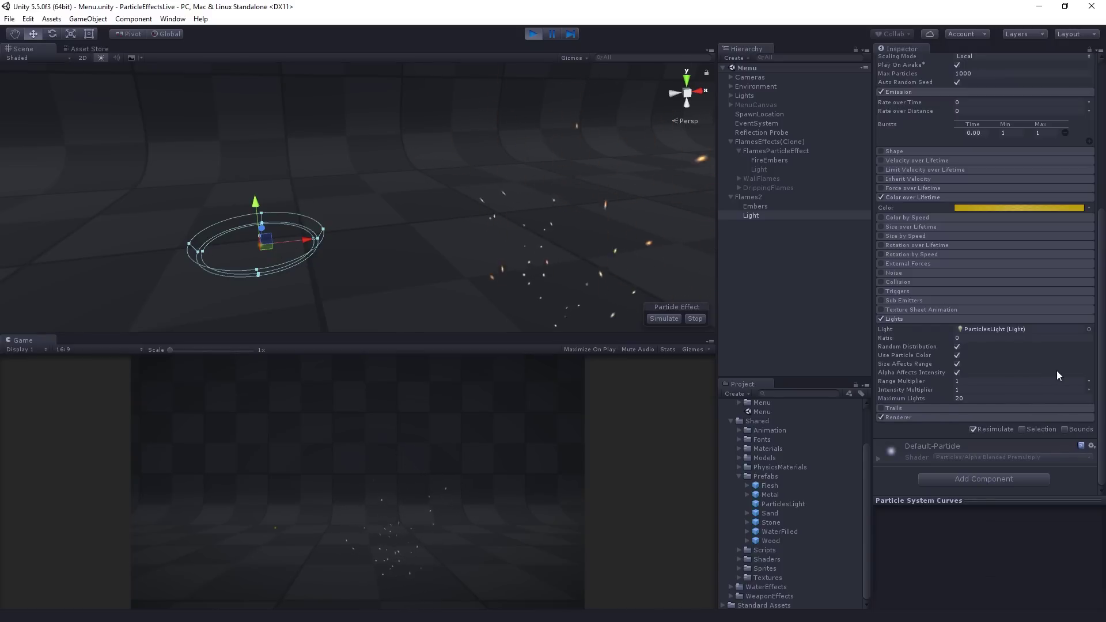
left_click(954, 338)
type("1")
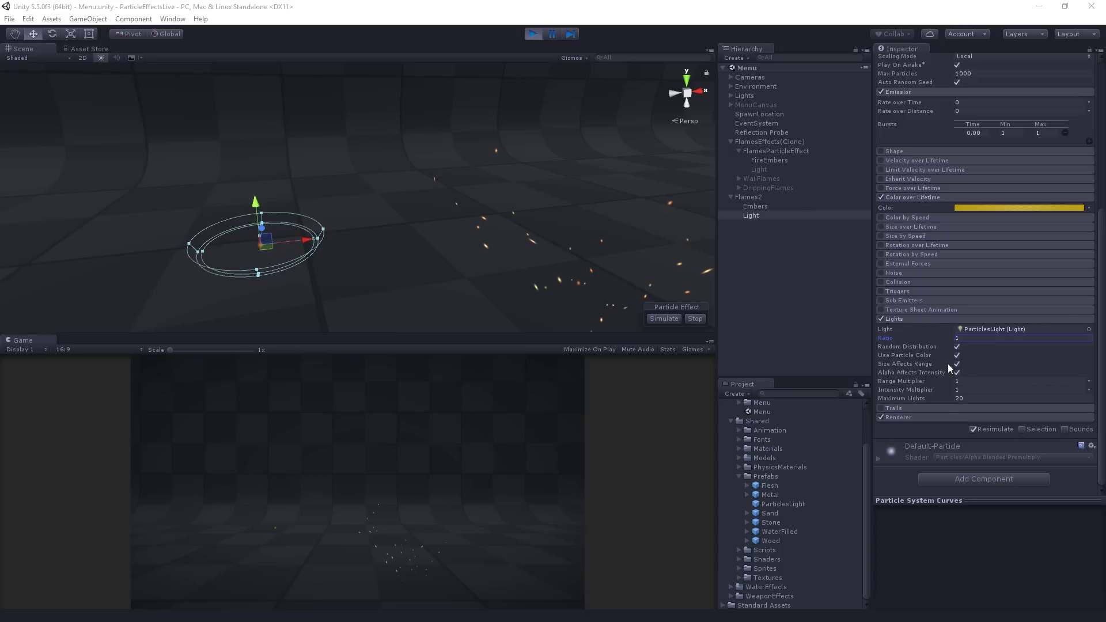
- Set the Lights module's range multiplier to 15, intensity multiplier to 3 and maximum lights to 1
scroll(999, 322, "up", 7)
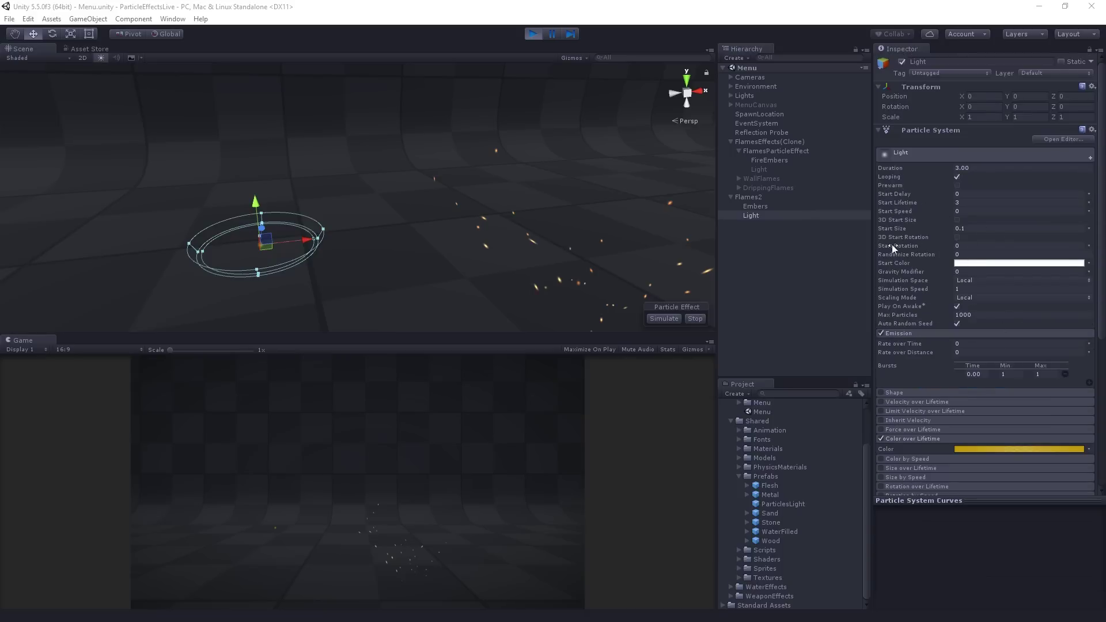
scroll(963, 350, "down", 7)
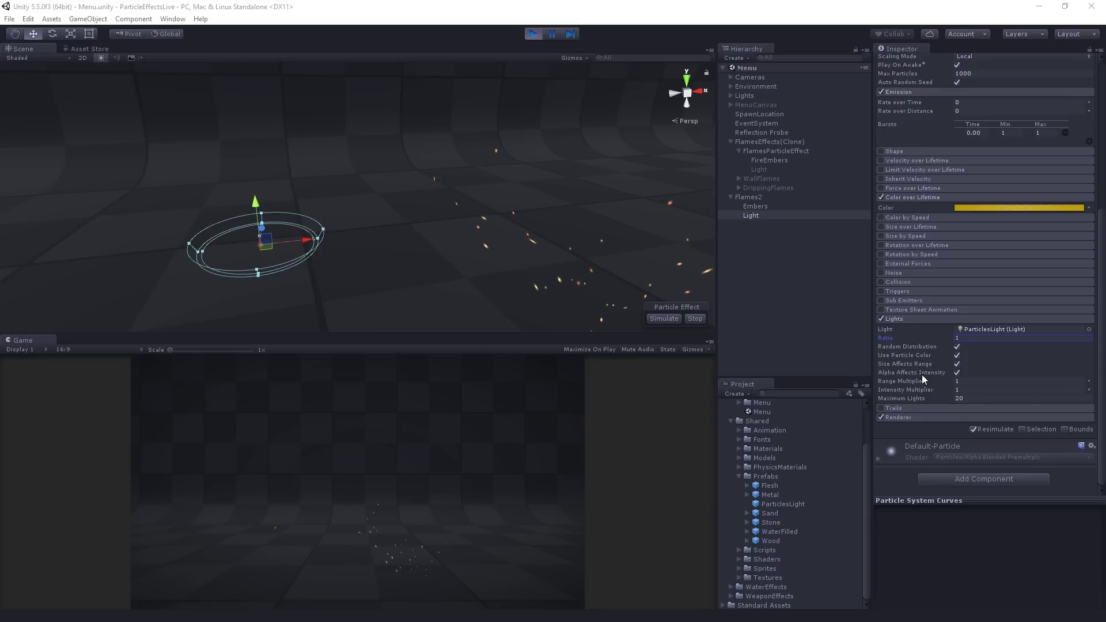
left_click(1005, 381)
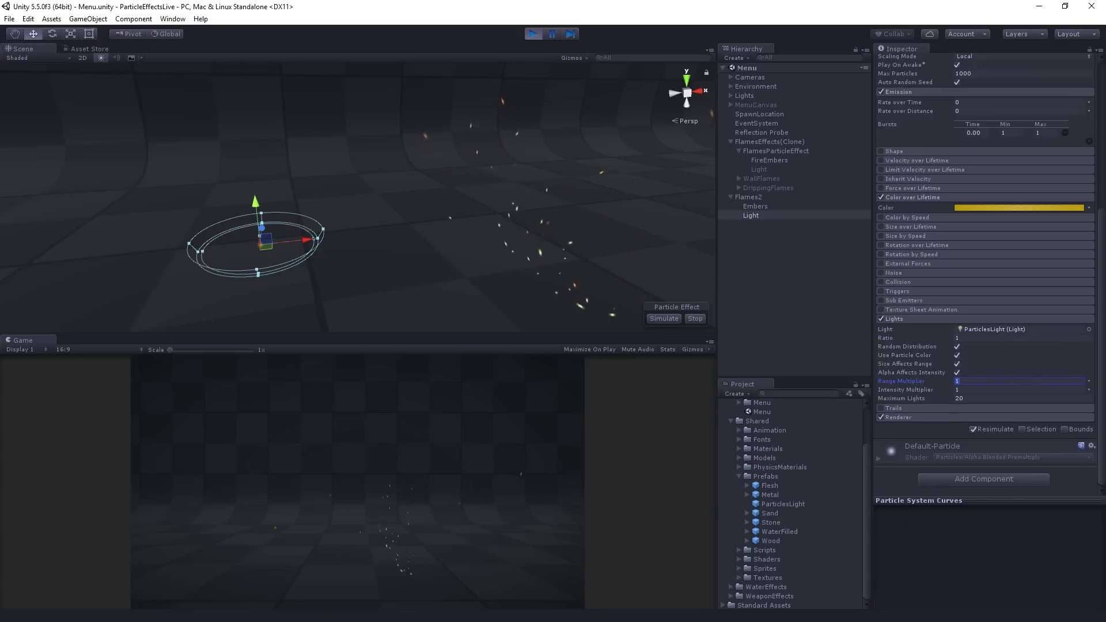
type("15")
left_click_drag(444, 244, 371, 388, "alt")
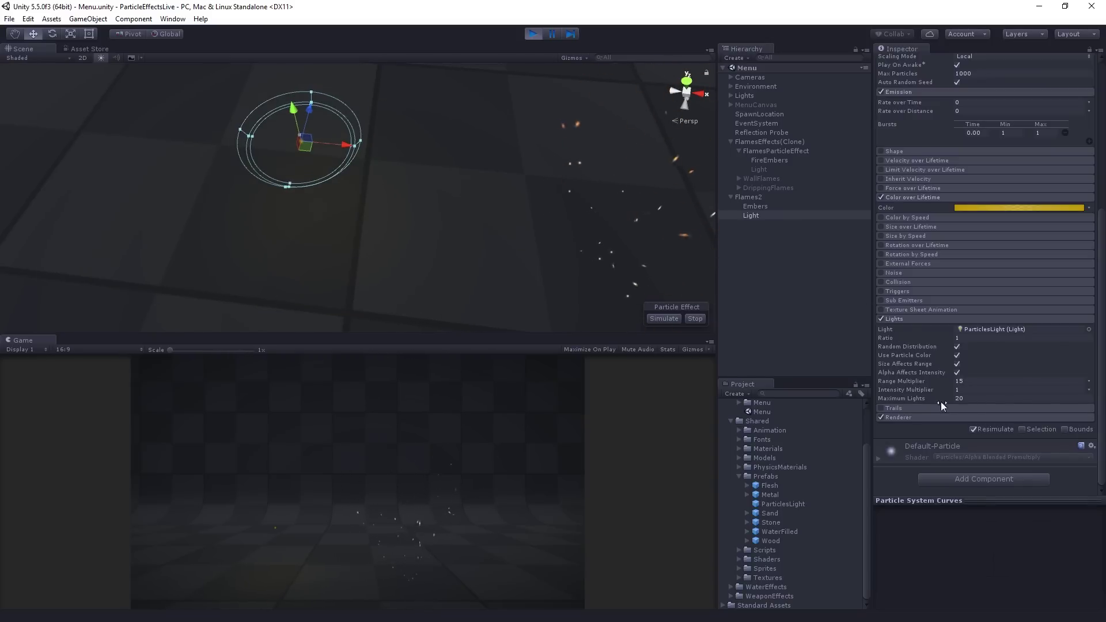
left_click(979, 389)
type("3")
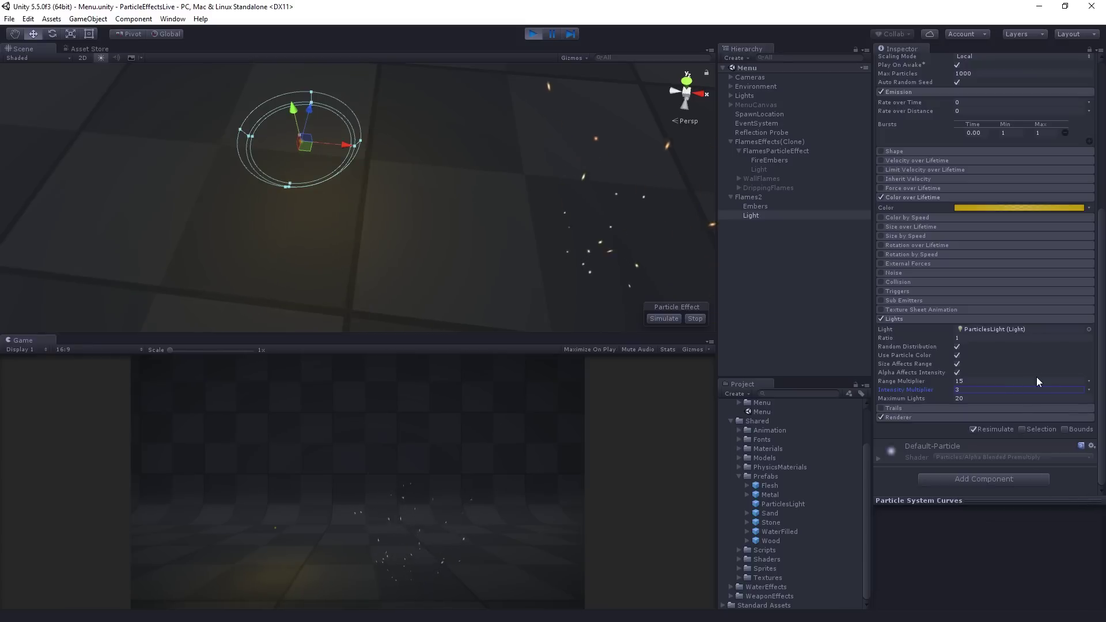
key("Tab")
type("1")
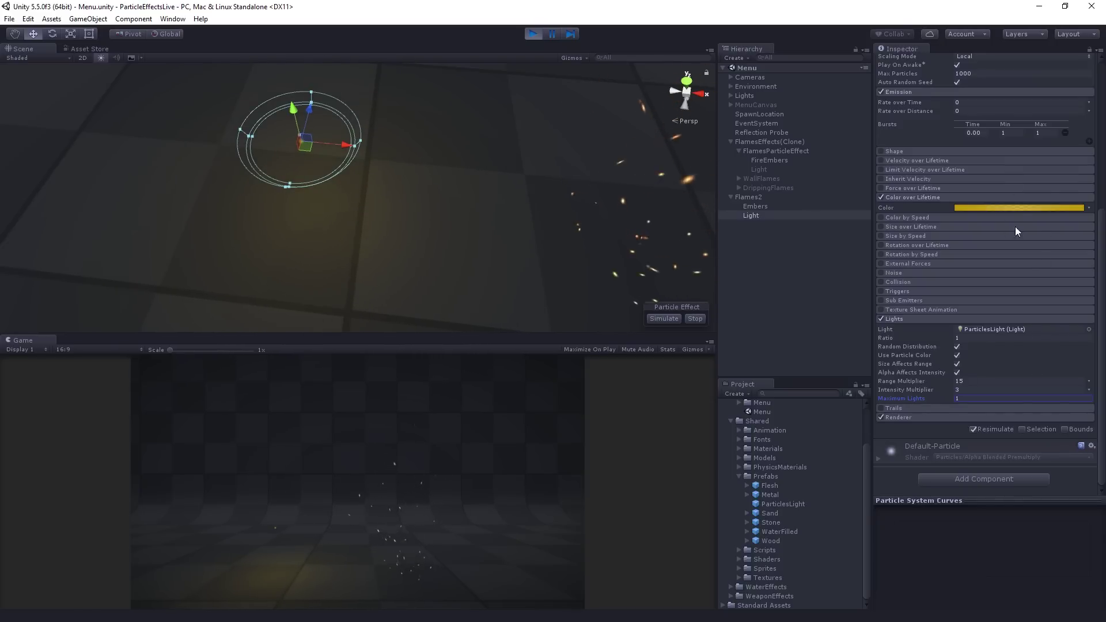
- Re-enable the Emission module on both Embers and its parent Flames2, and view the combined effect in the scene
left_click(756, 206)
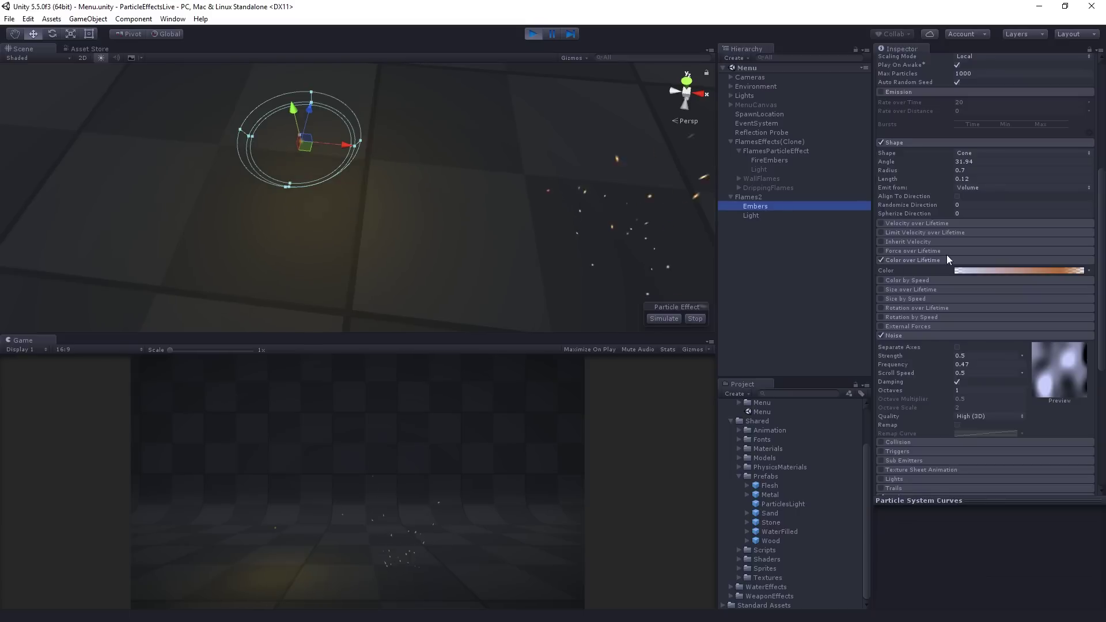
scroll(910, 254, "up", 3)
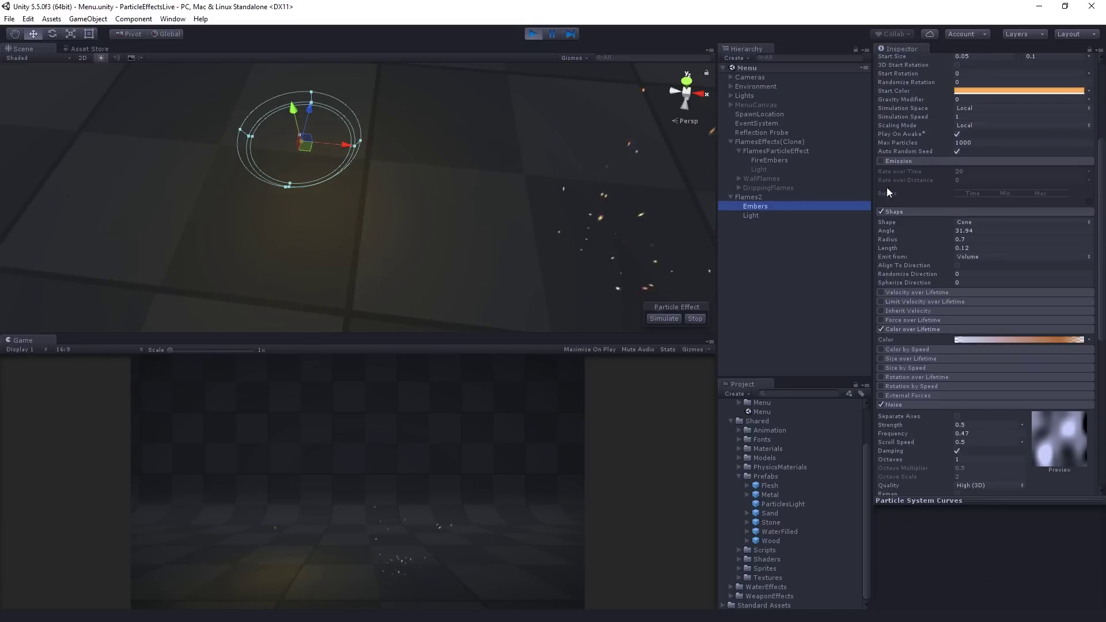
left_click(880, 160)
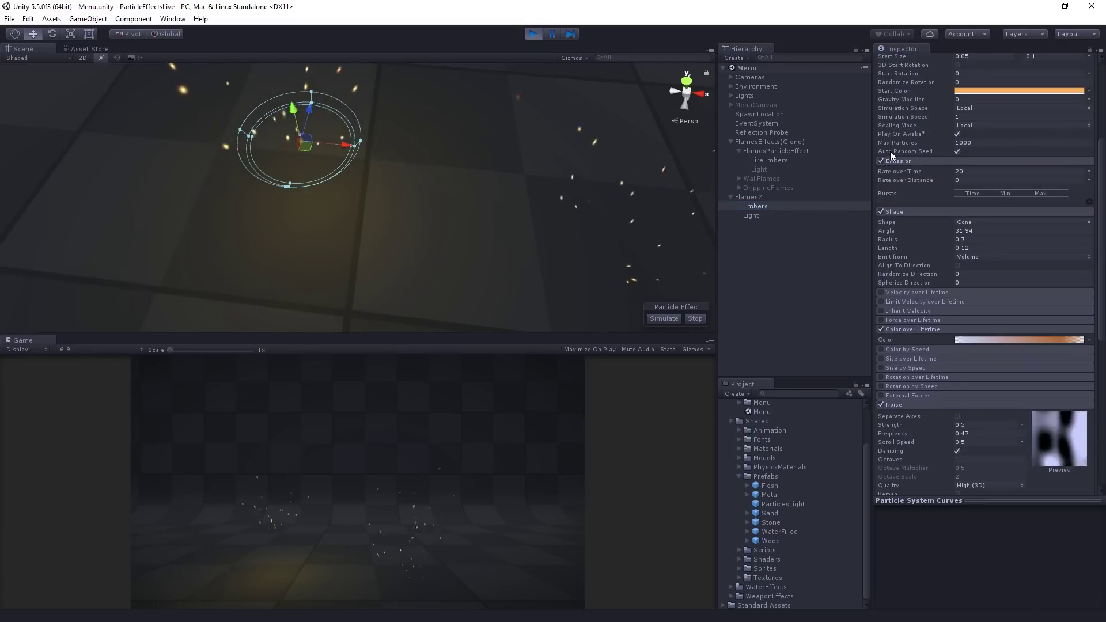
left_click(749, 197)
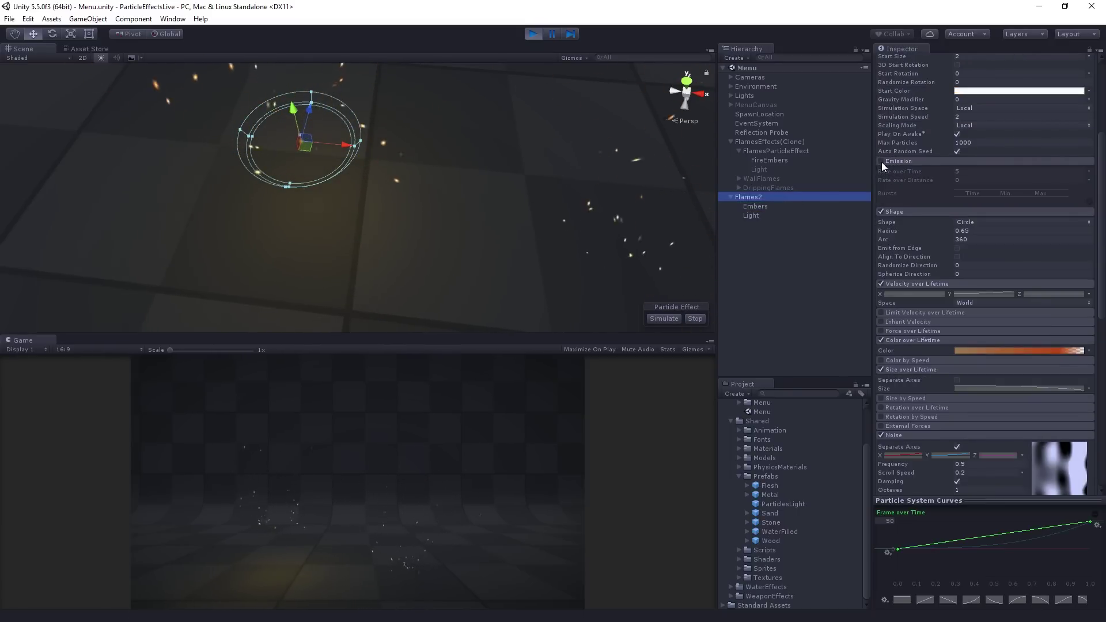
left_click(880, 161)
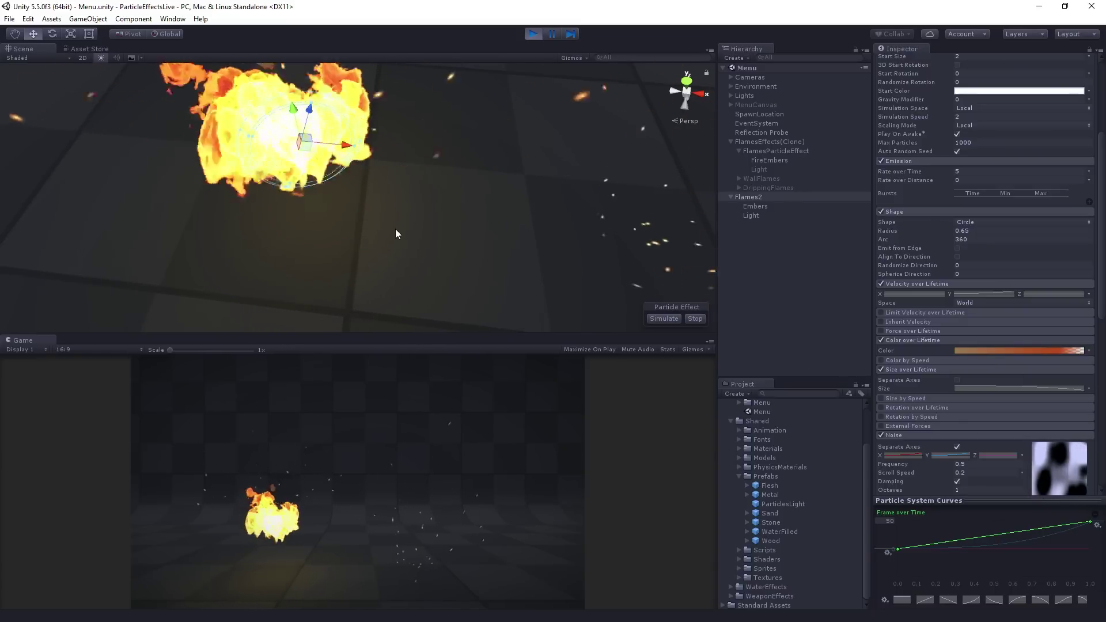
scroll(398, 230, "down", 3)
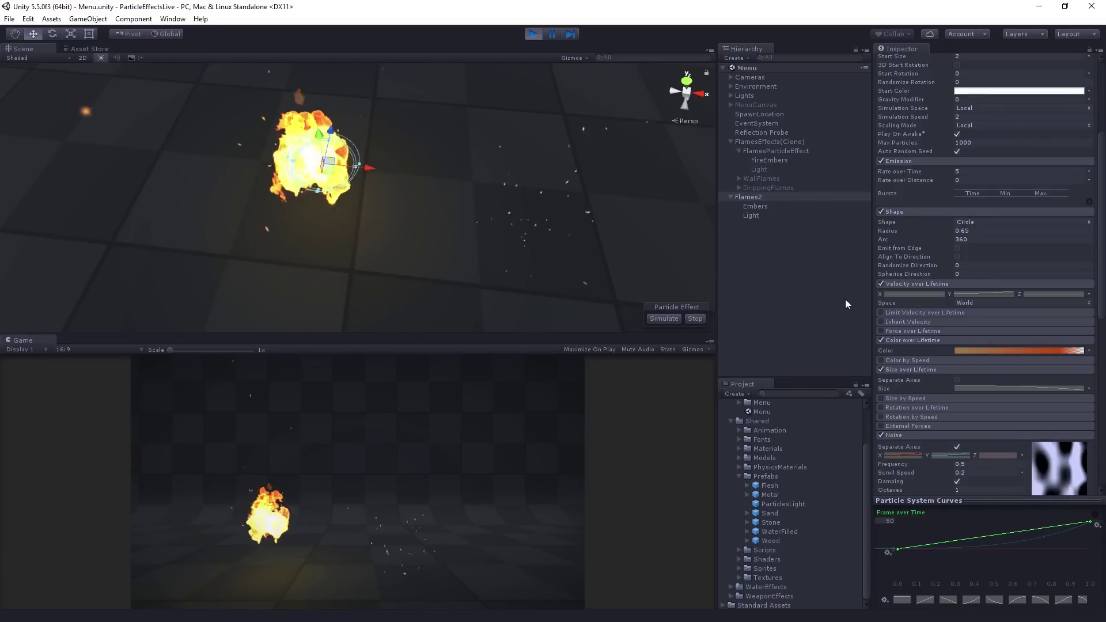
left_click(814, 275)
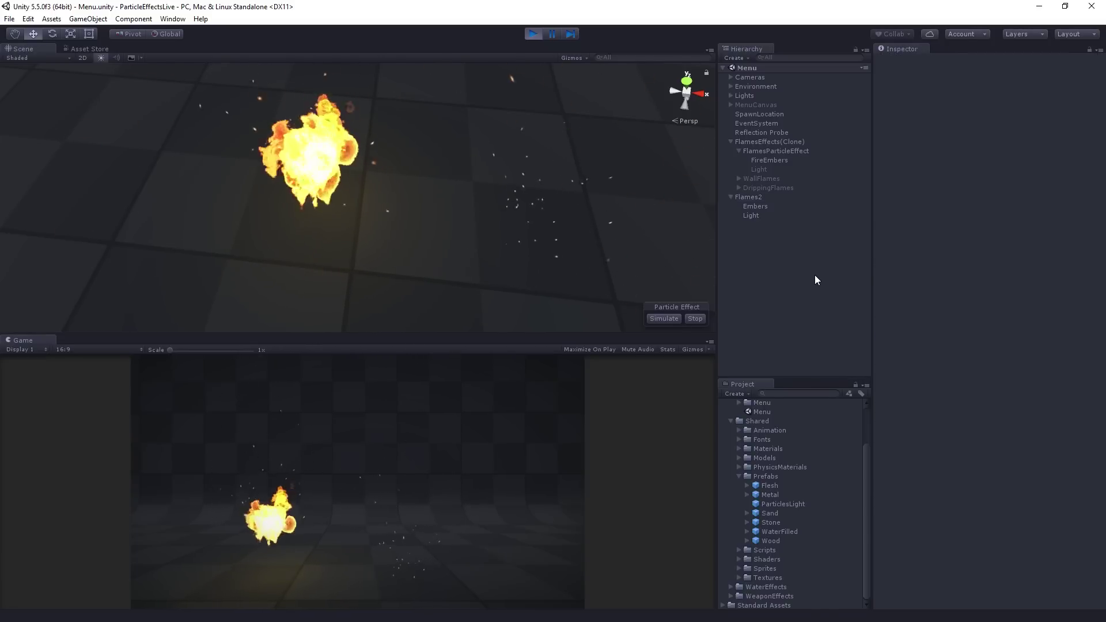
left_click(756, 198)
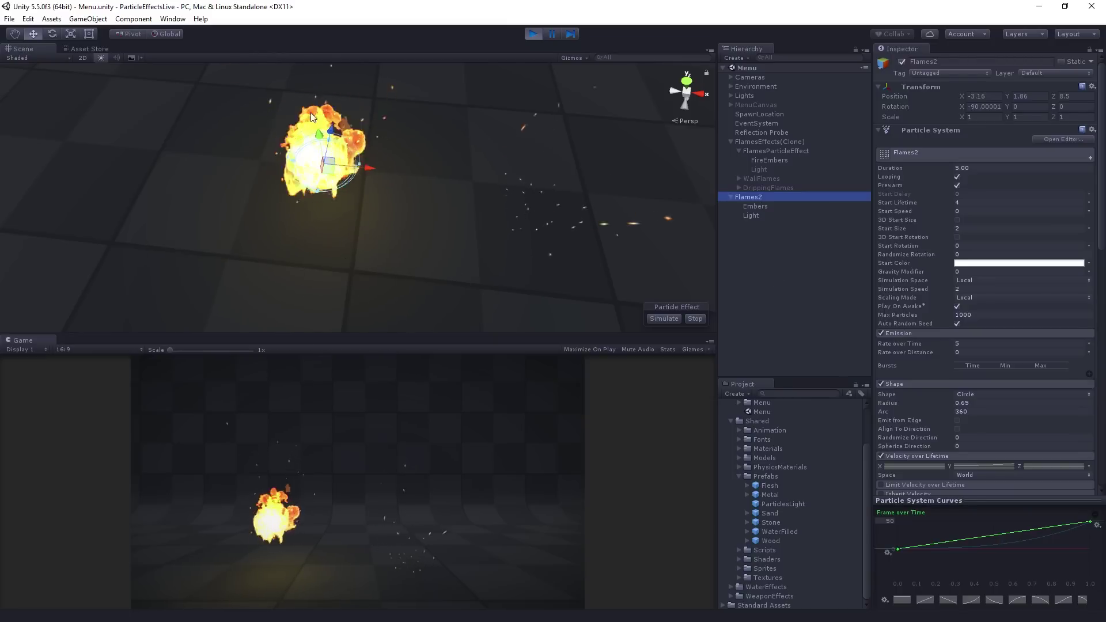
left_click(807, 264)
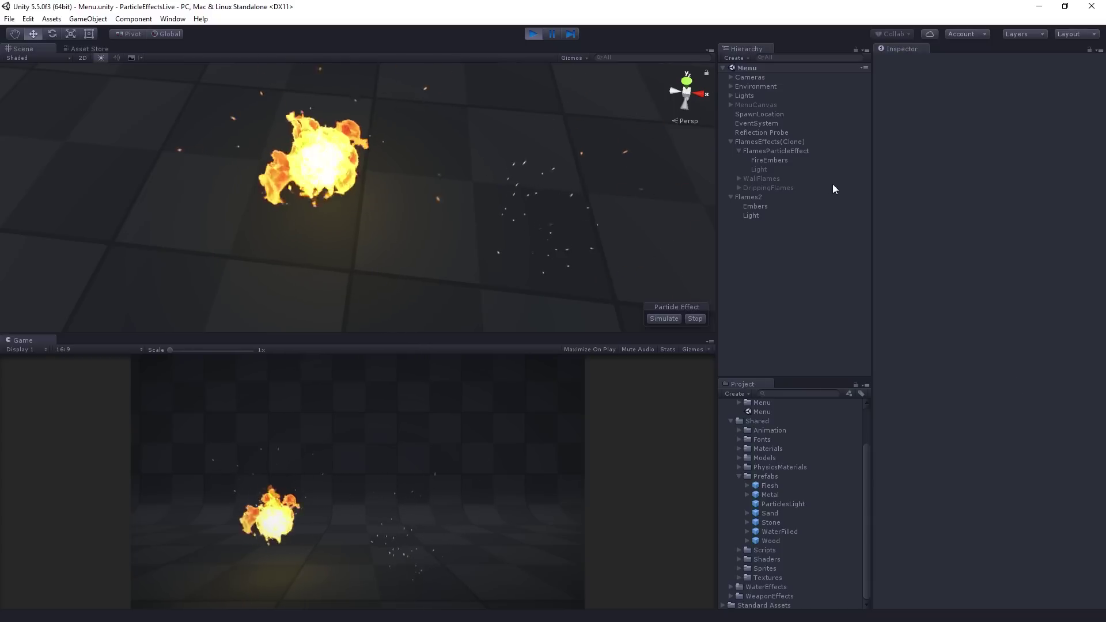
- Enable Emission on the original FlamesParticleEffect and activate its child Light object for comparison with Flames2
left_click(797, 142)
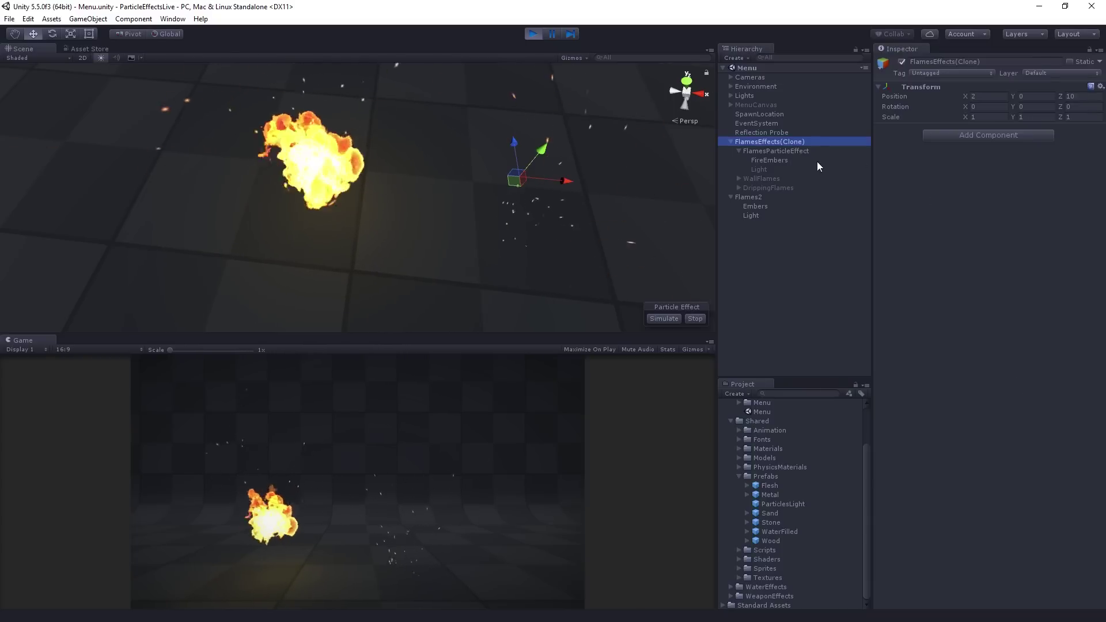
left_click(815, 152)
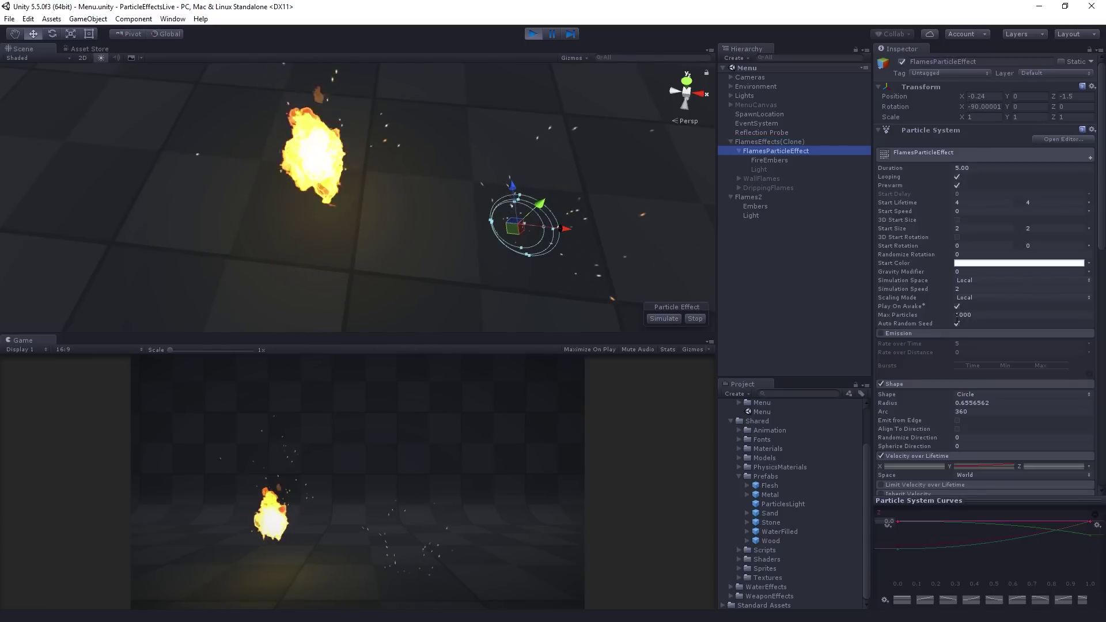
left_click(881, 333)
left_click(771, 160)
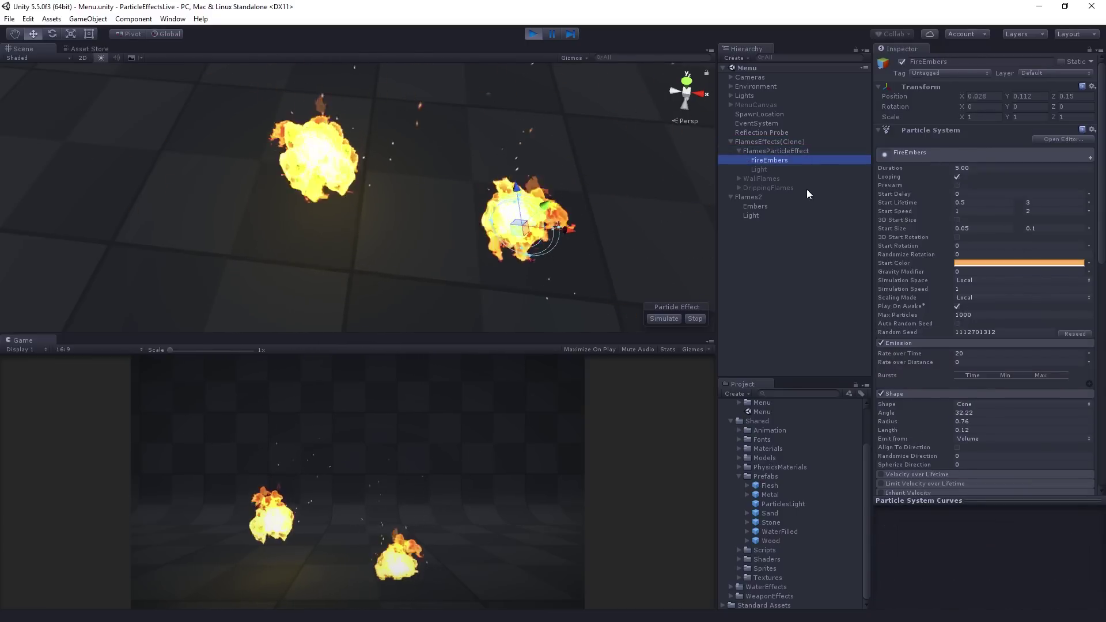
left_click(776, 169)
left_click(901, 62)
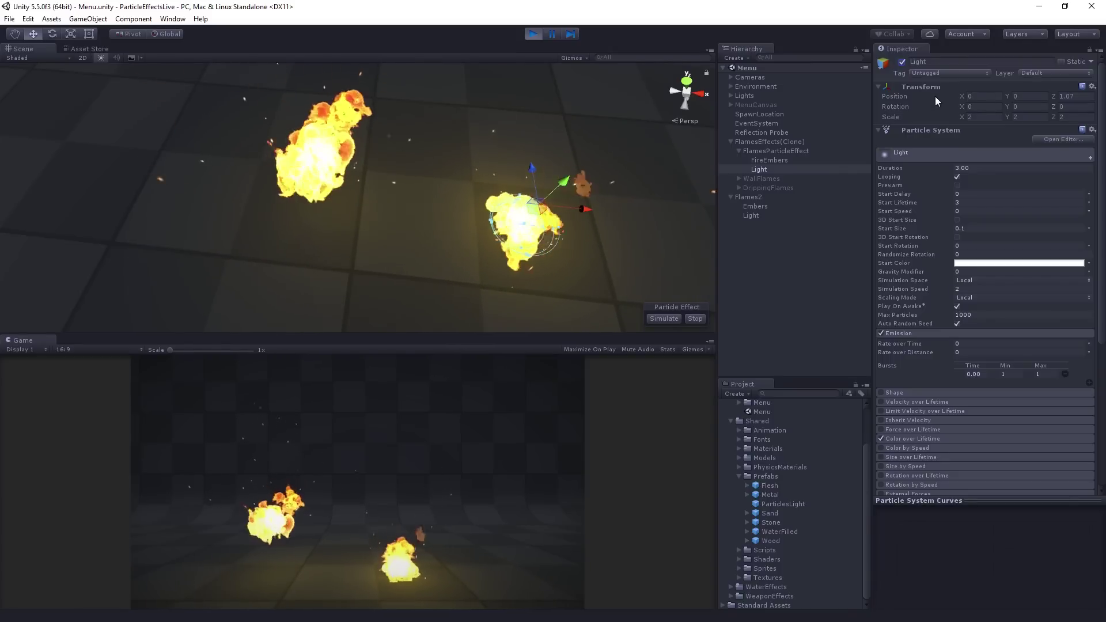
- Lower Flames2 towards the floor by setting its Y position to 0.26
left_click(769, 196)
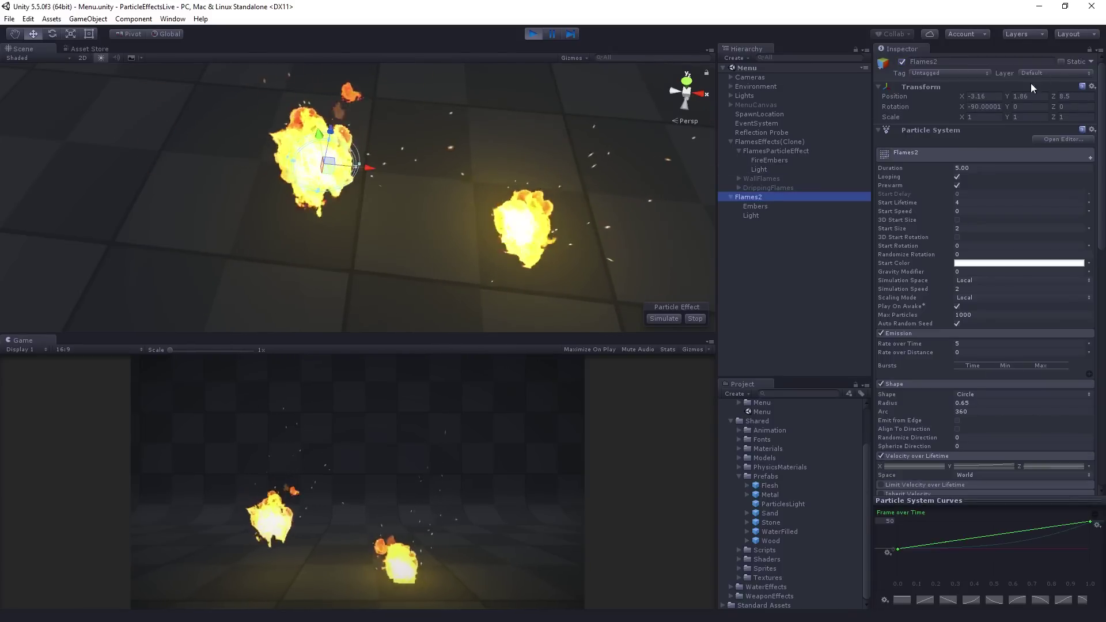
left_click(1010, 95)
type("1")
key("BackSpace")
key("BackSpace")
type("3")
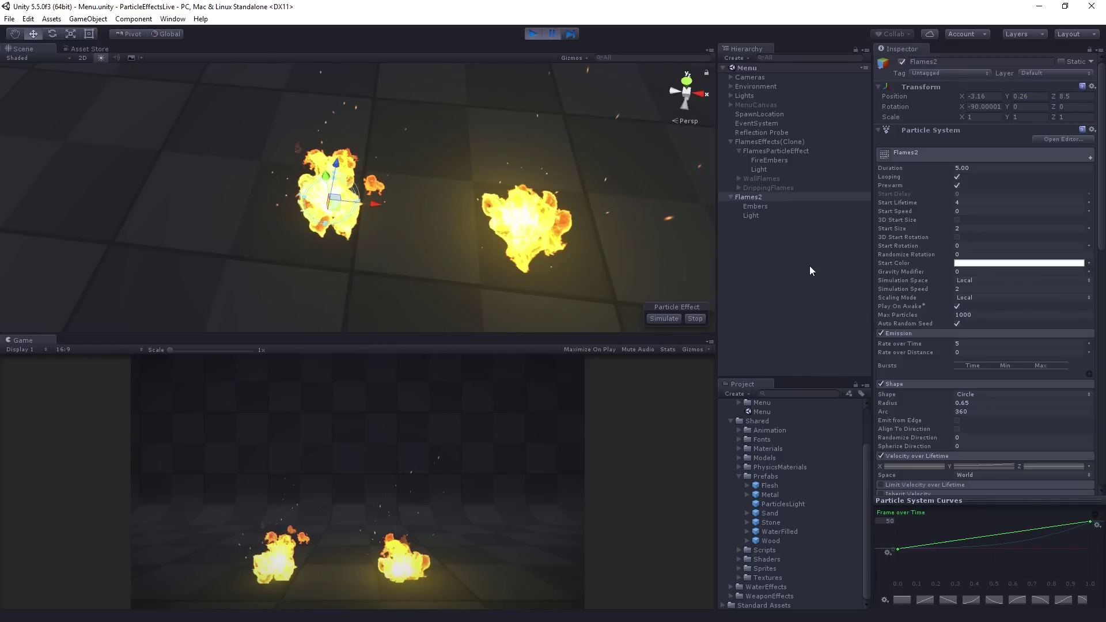
- Copy the Flames2 object together with its Embers and Light children from the hierarchy
left_click(778, 196)
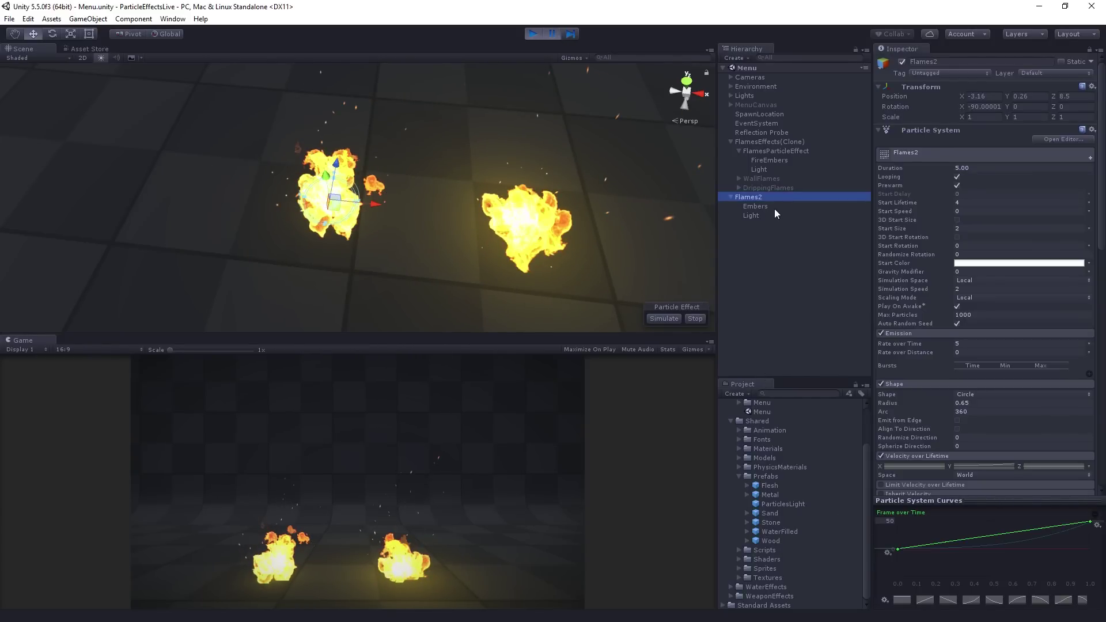
right_click(763, 197)
left_click(794, 204)
left_click(759, 214)
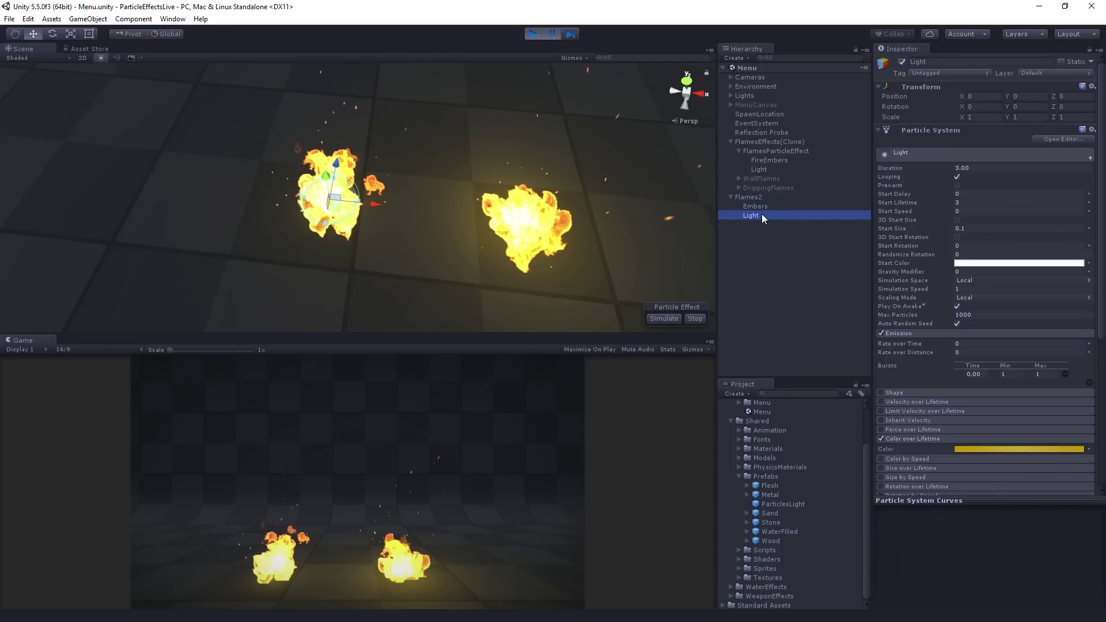
left_click(741, 197)
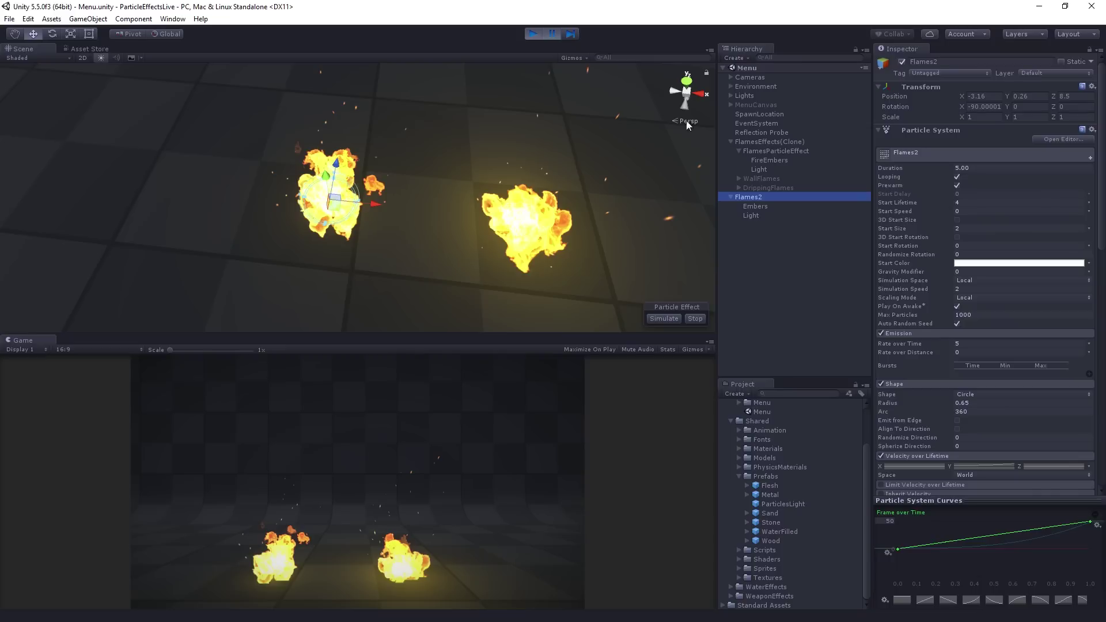
scroll(997, 263, "down", 5)
scroll(997, 264, "up", 5)
right_click(748, 200)
left_click(762, 207)
- Exit Play mode and paste the copied Flames2 object with its children into the Menu scene's hierarchy
left_click(533, 35)
right_click(748, 184)
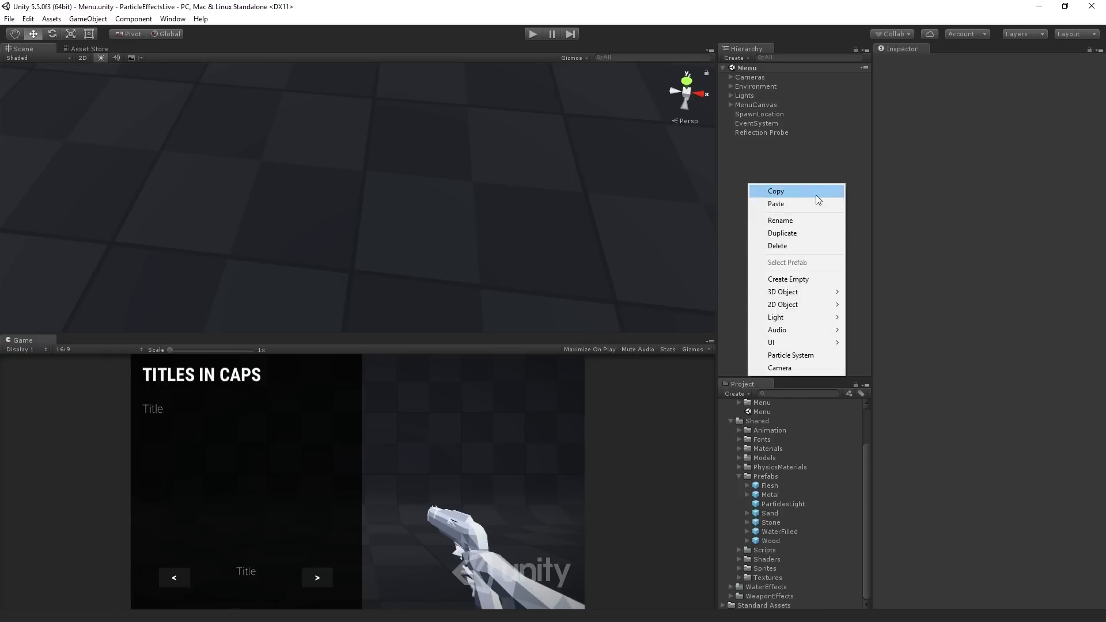
left_click(807, 202)
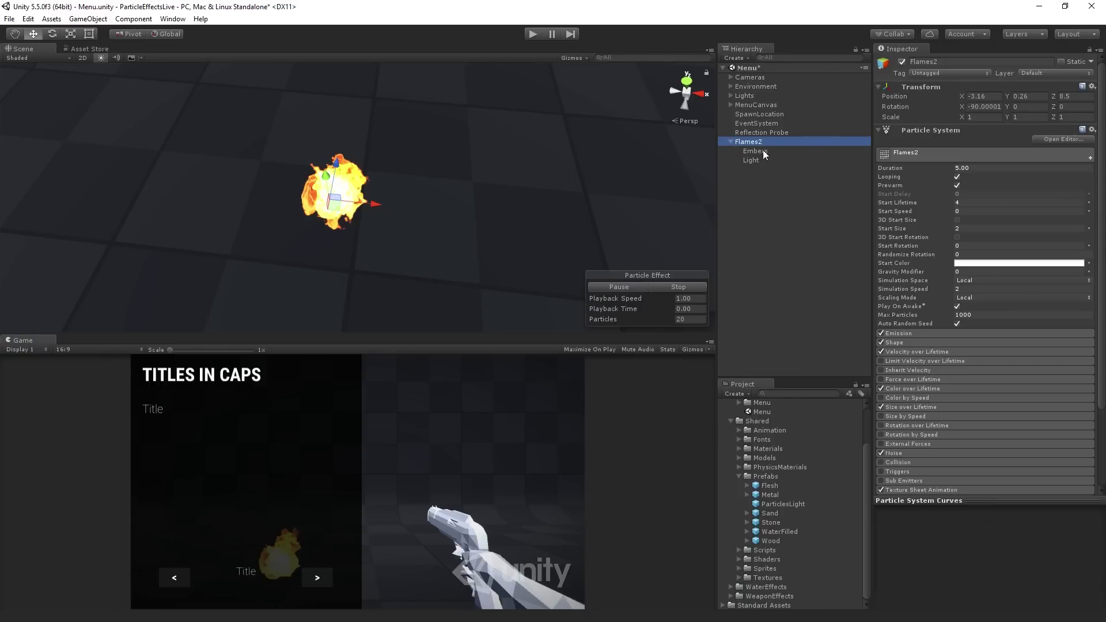
- Deactivate the pasted Flames2 object and save the Menu scene
left_click(901, 61)
left_click(787, 261)
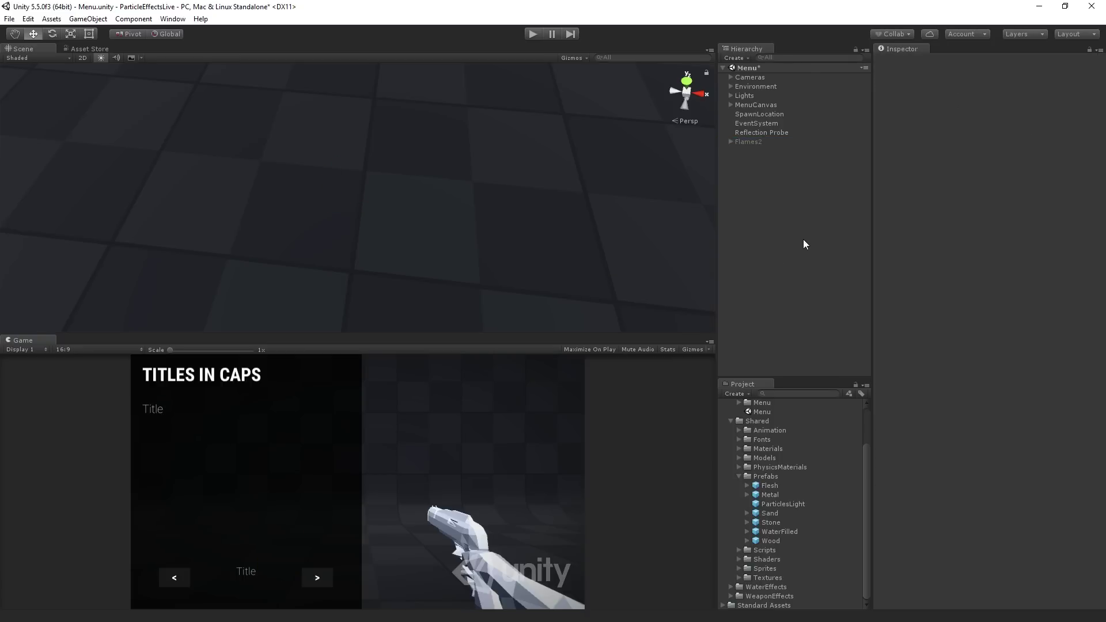
key("ctrl+s")
key("alt+Tab")
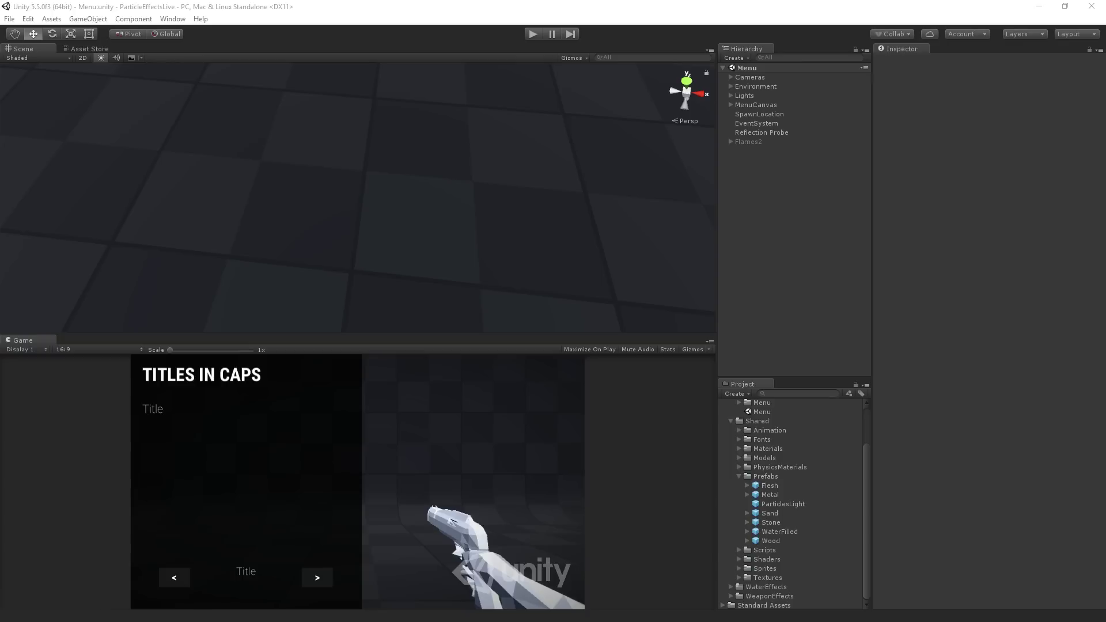
- Try Random Between Two Gradients as the Color over Lifetime mode of Flames2, and switch it back to Gradient
left_click(755, 142)
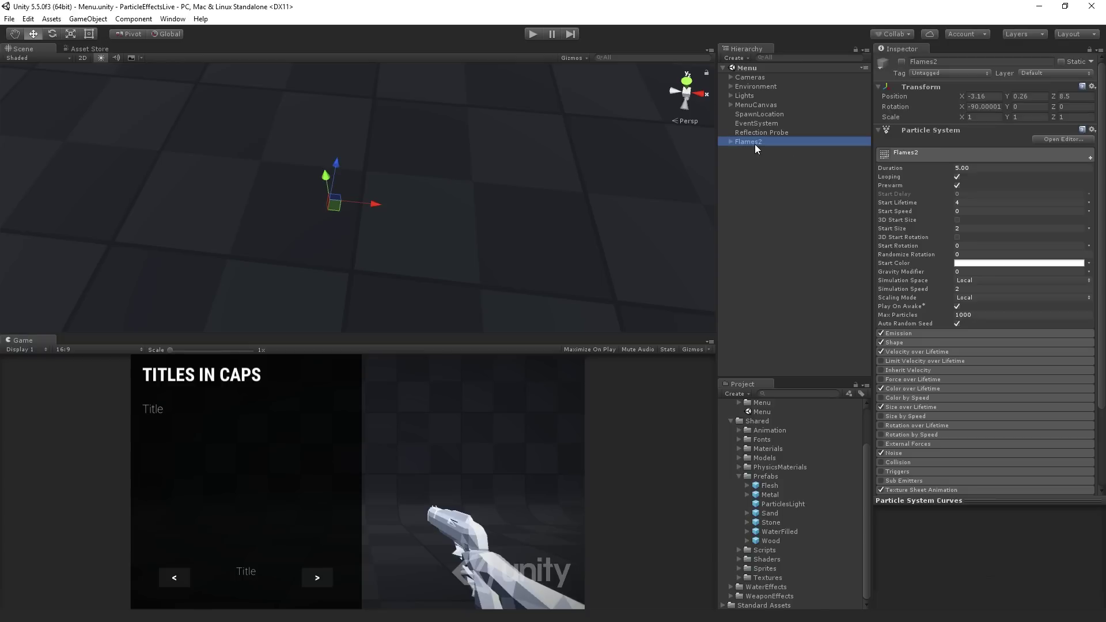
scroll(937, 251, "down", 2)
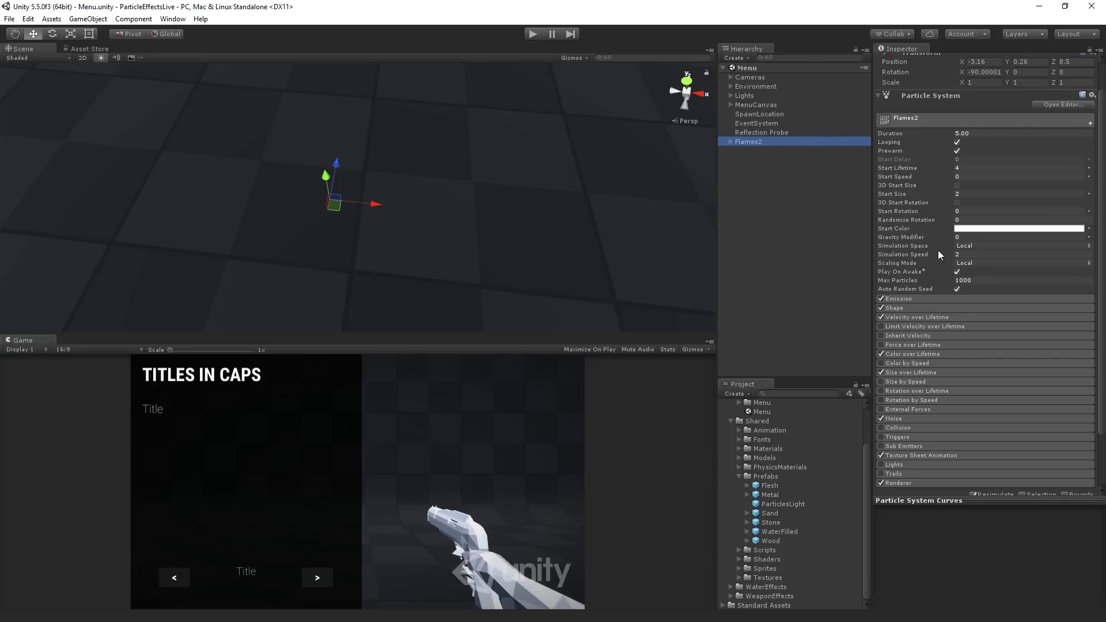
scroll(939, 255, "down", 3)
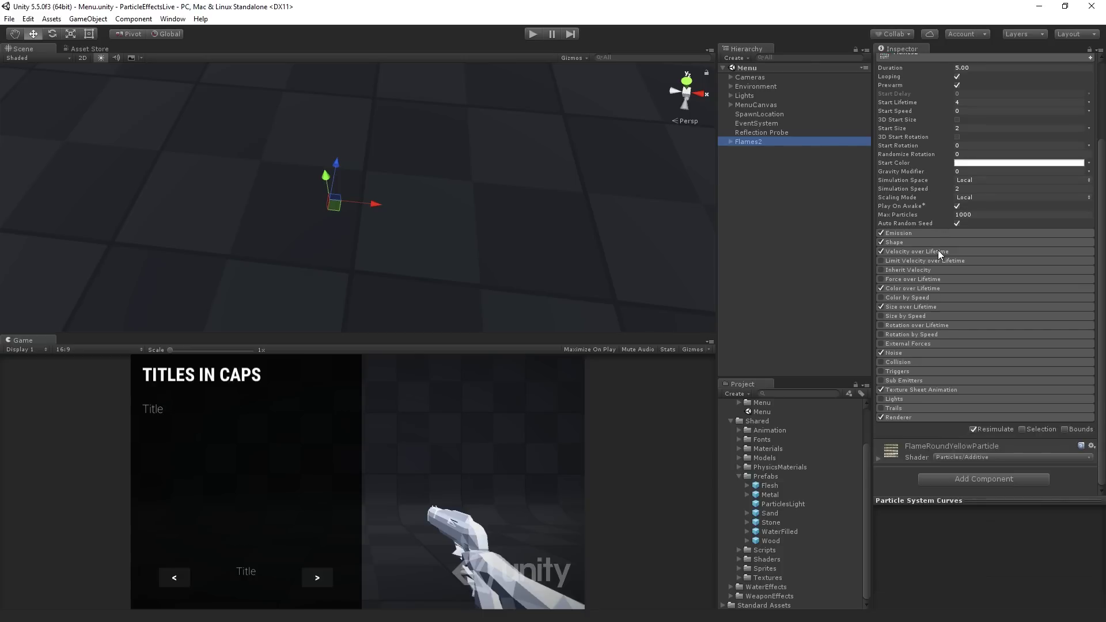
left_click(969, 287)
left_click(1088, 298)
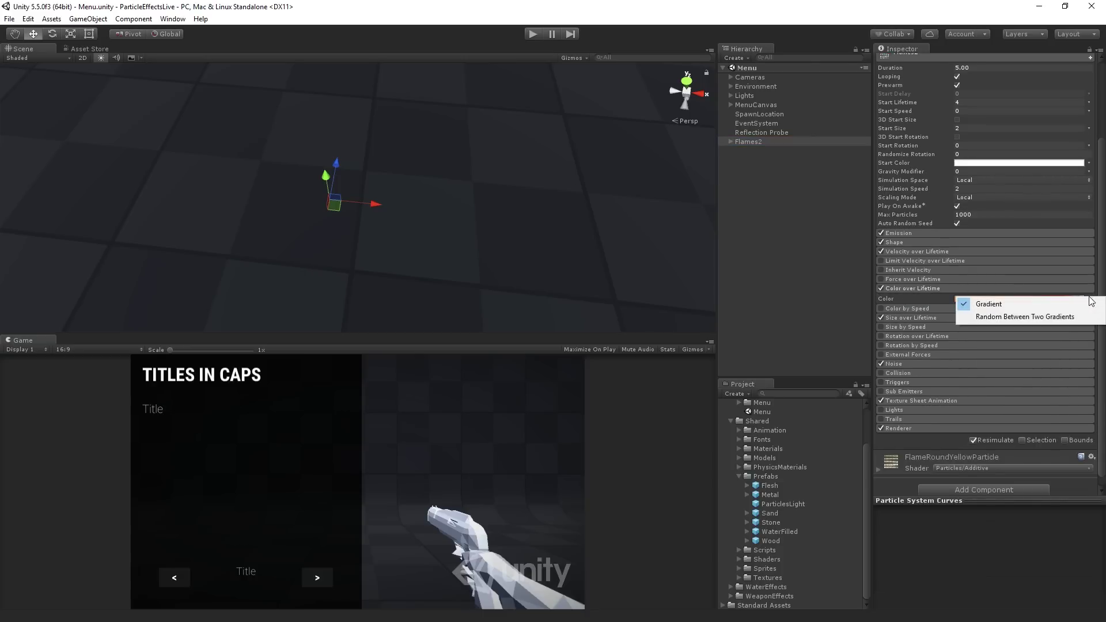
left_click(1081, 317)
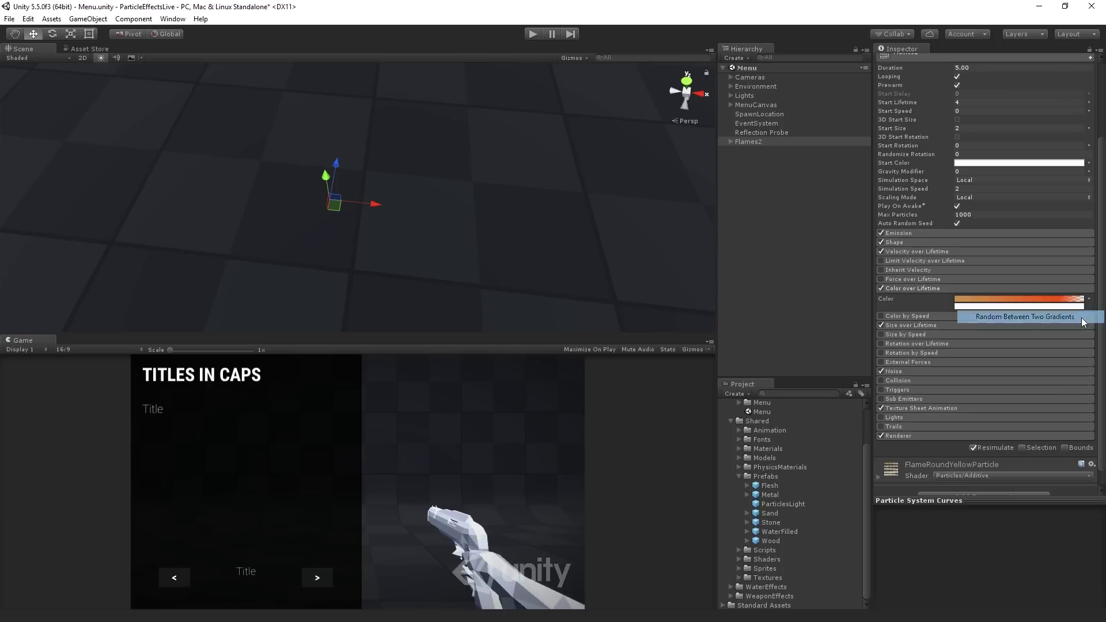
left_click(1086, 310)
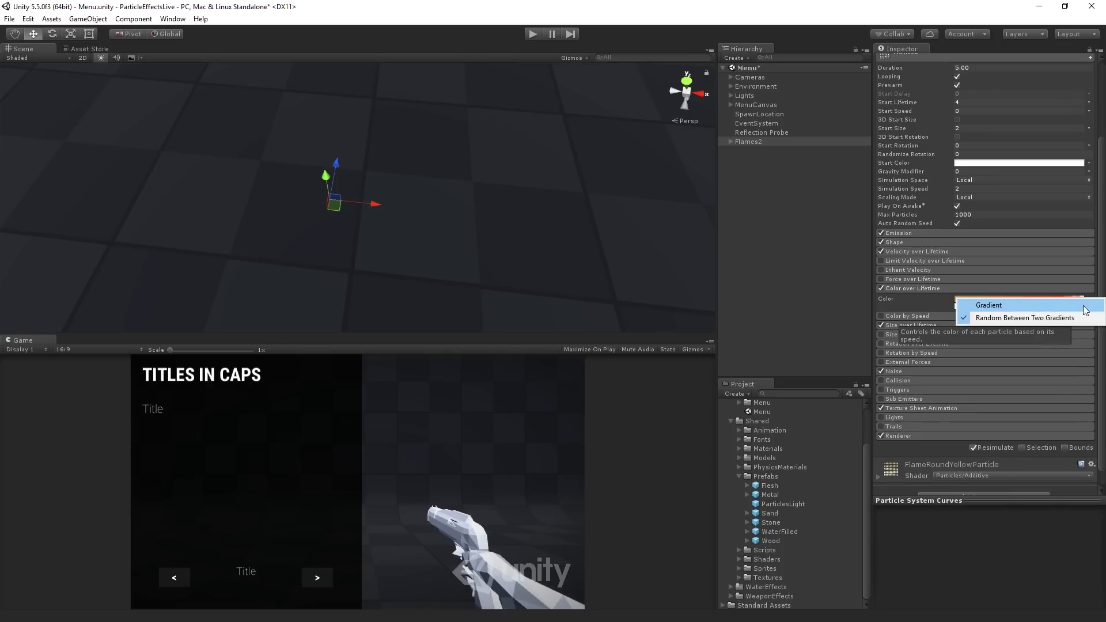
left_click(1083, 306)
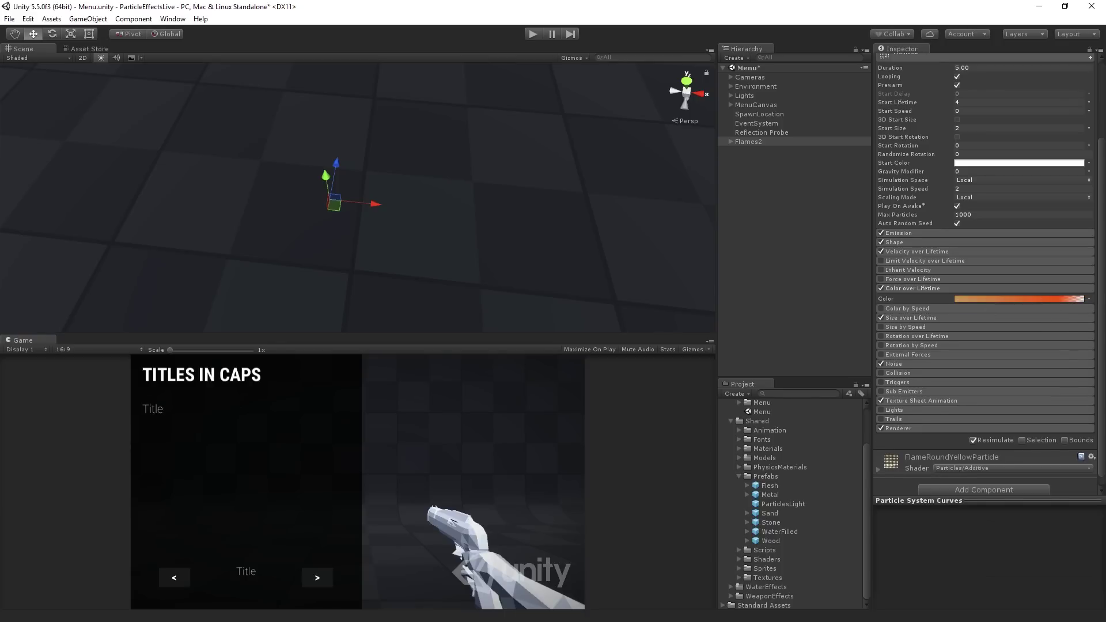